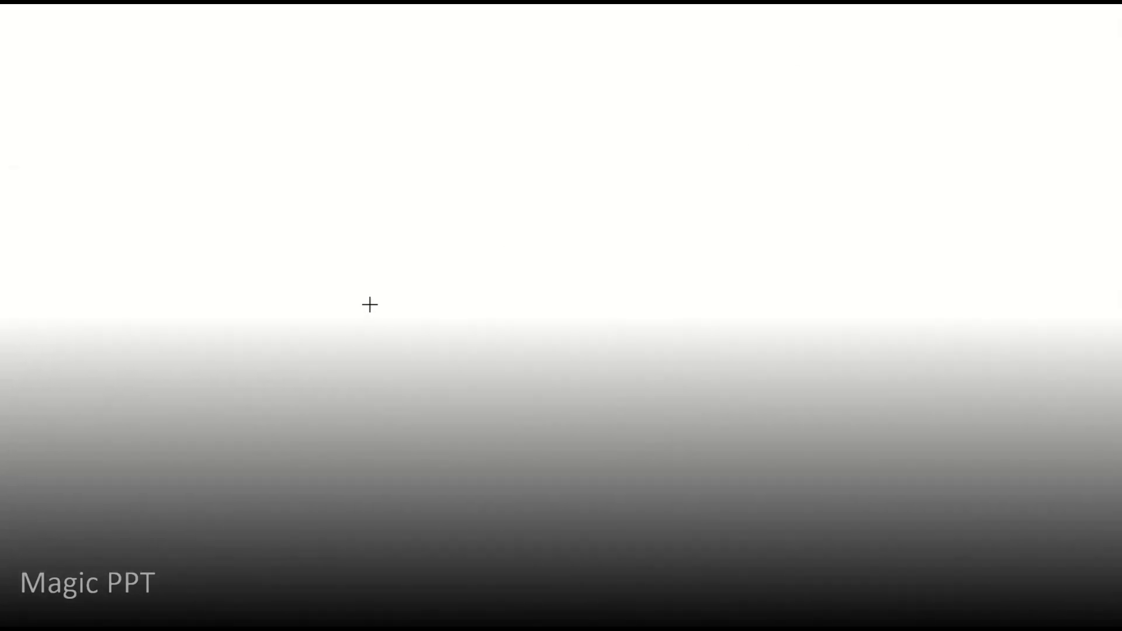
Draw a tall triangle and fit a thickened block arc against its left base corner
left_click_drag(356, 267, 525, 477)
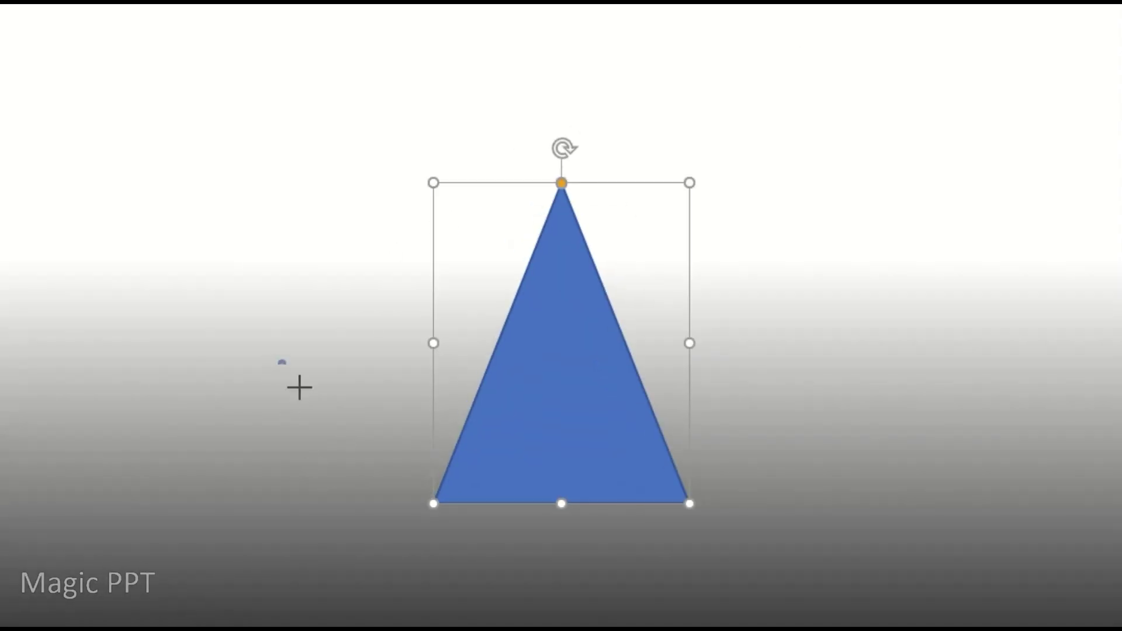
left_click_drag(278, 359, 407, 503)
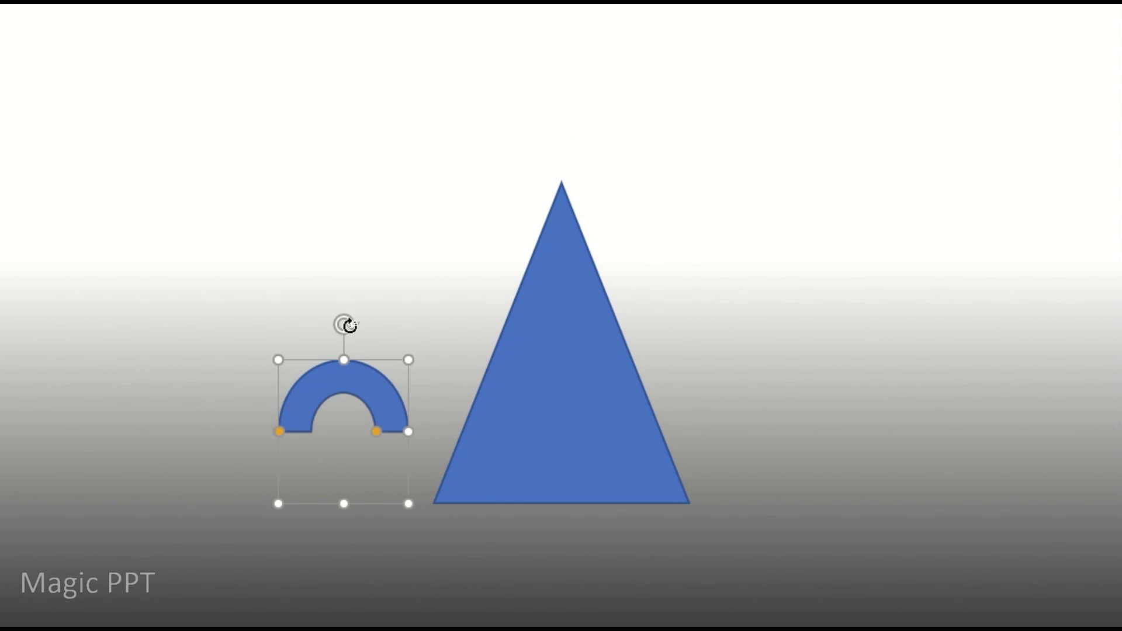
mouse_move(349, 325)
left_mouse_down()
mouse_move(311, 463)
mouse_move(451, 536)
mouse_move(466, 525)
left_mouse_up()
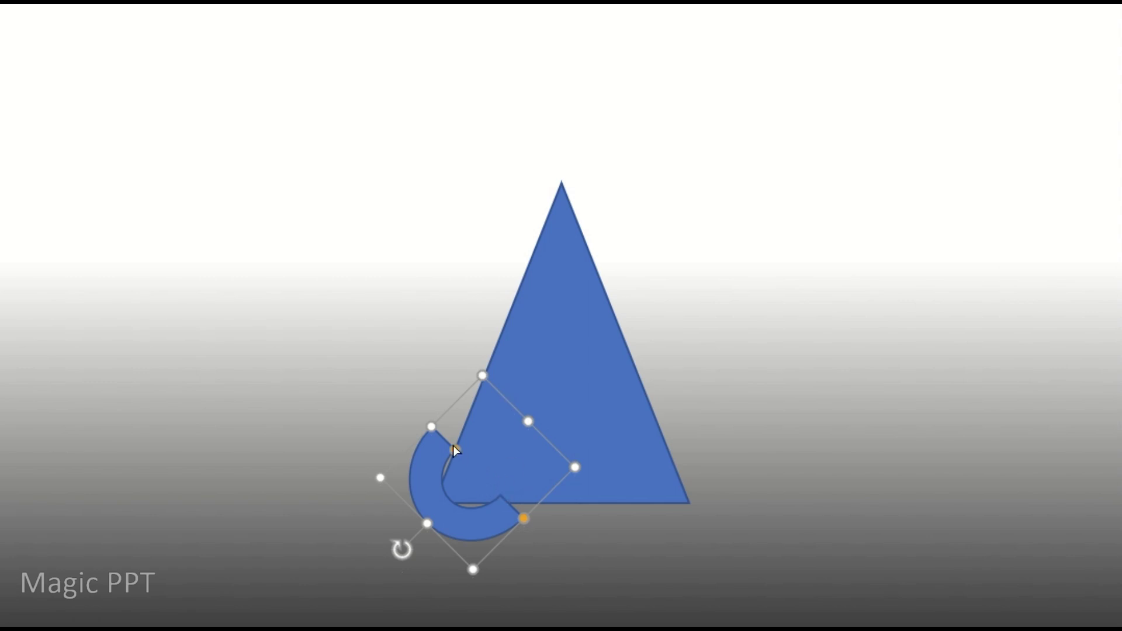
left_click_drag(453, 446, 451, 457)
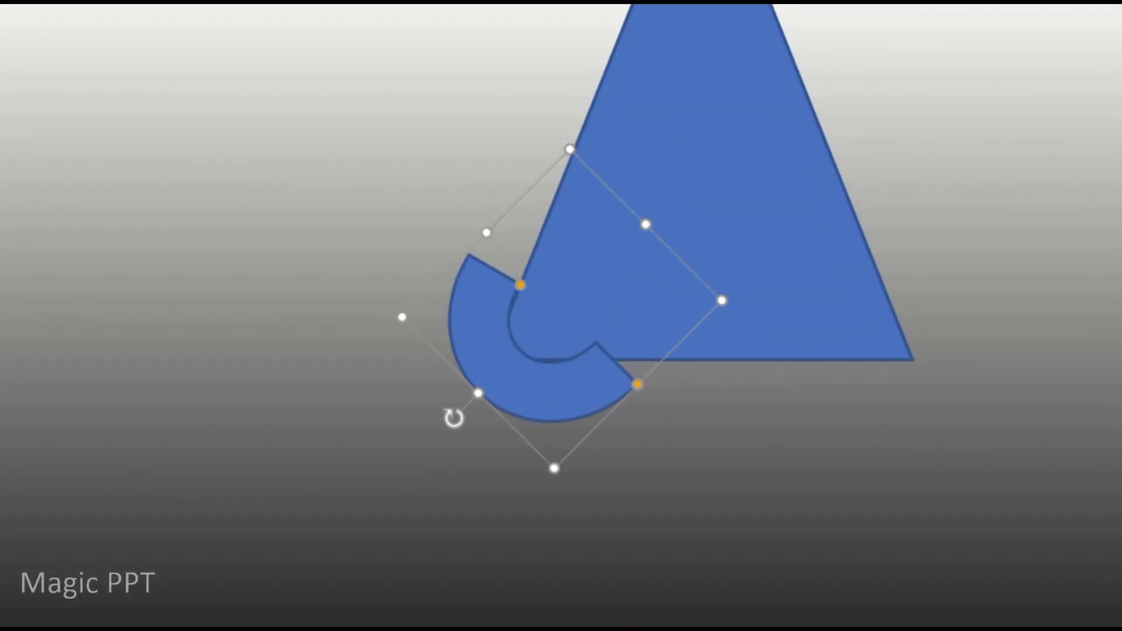
left_click(905, 529)
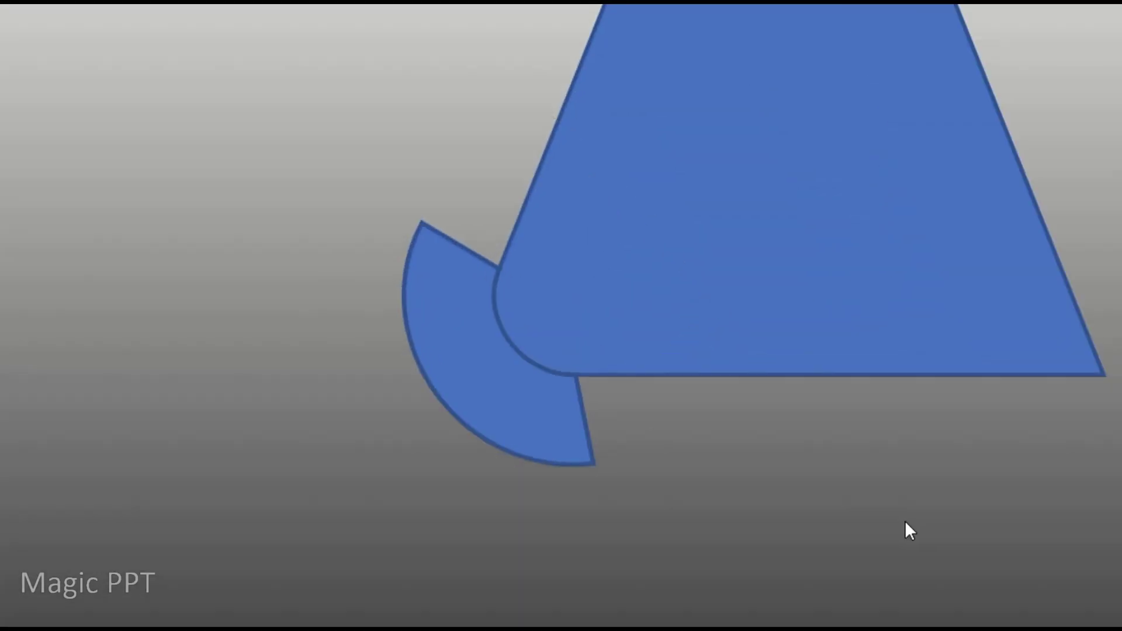
Copy the block arc to the right base corner, then select the triangle and both arcs
left_click(497, 391)
key("ctrl+c")
key("ctrl+v")
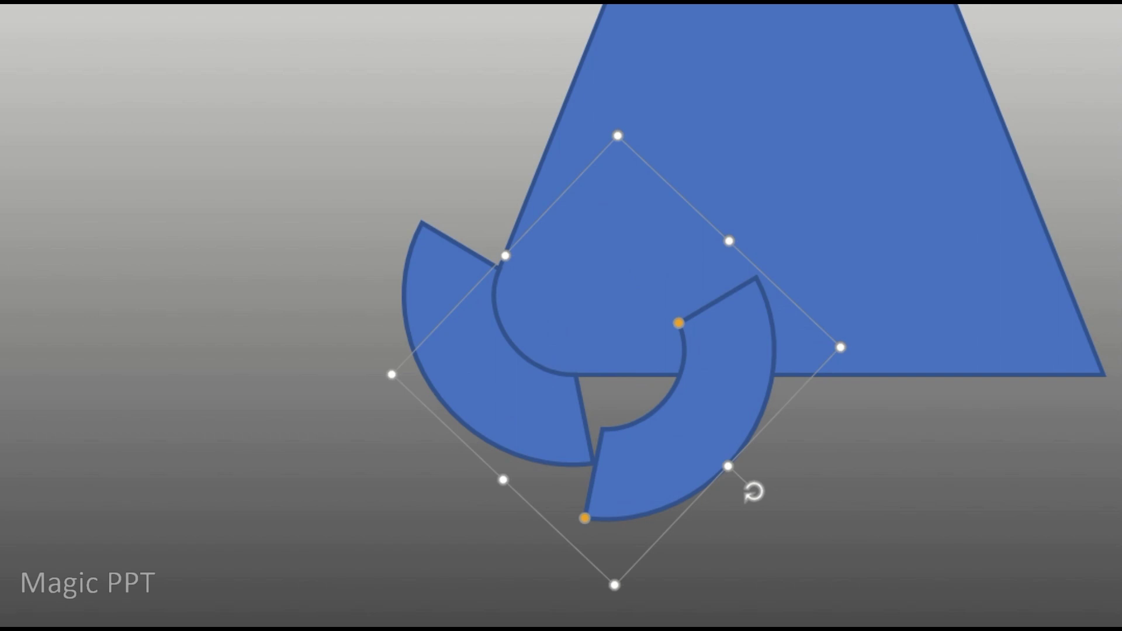
left_click_drag(681, 420, 1009, 375)
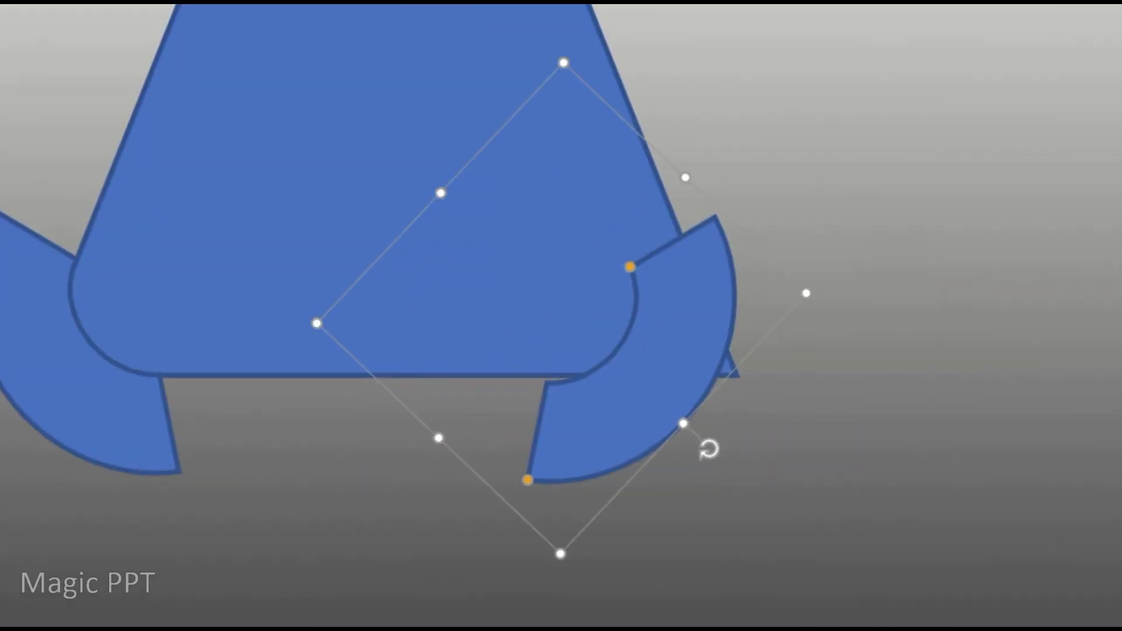
left_click_drag(682, 342, 741, 334)
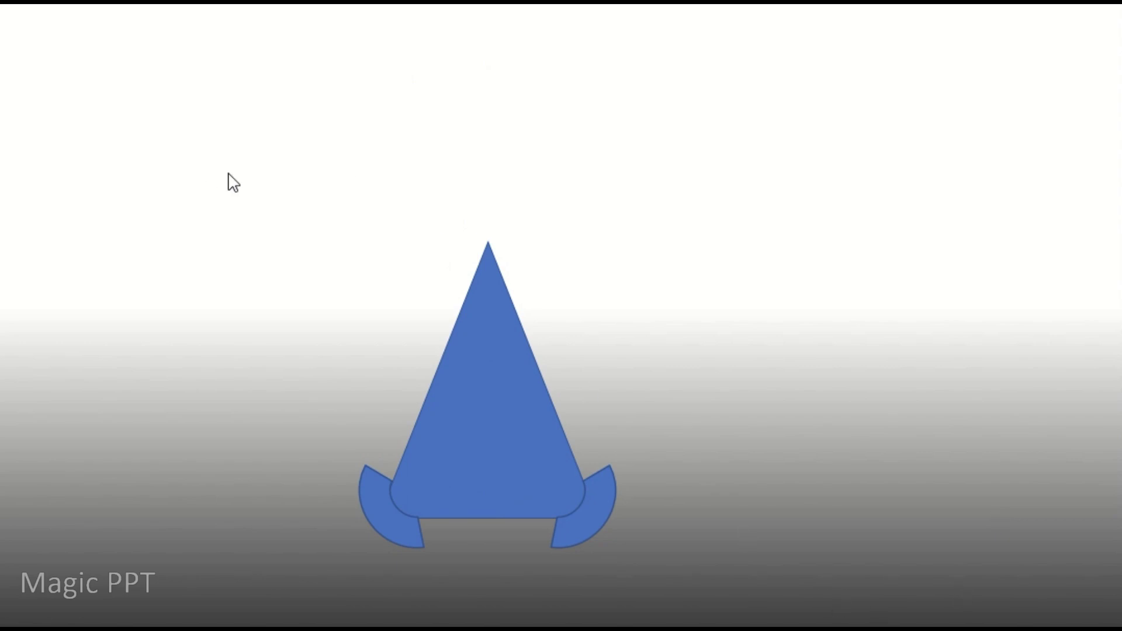
left_click_drag(228, 174, 726, 594)
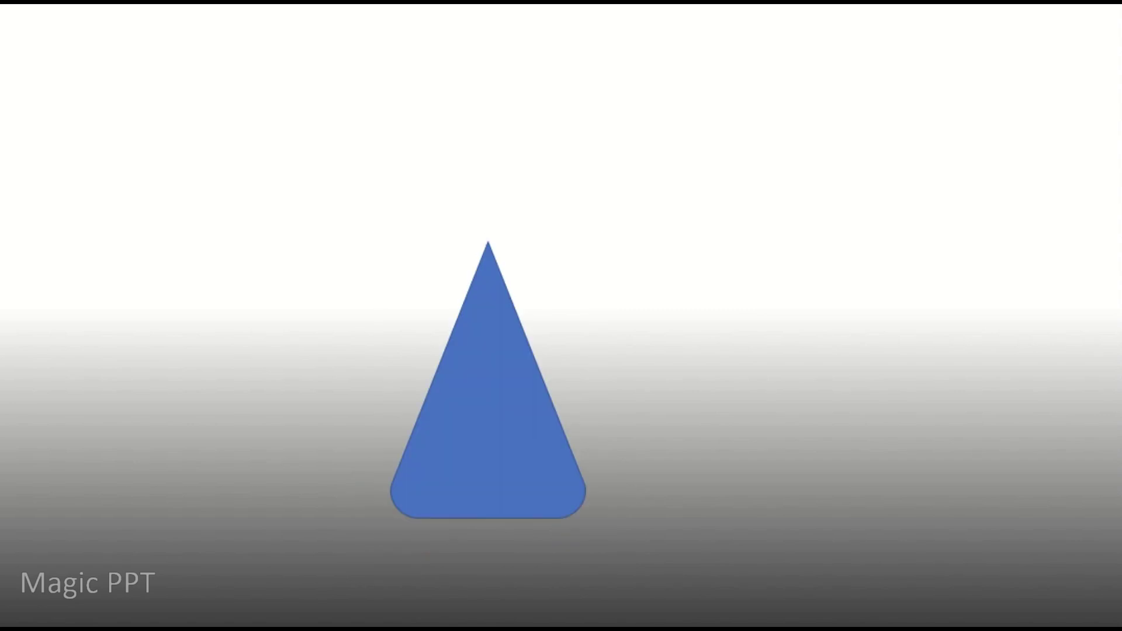
Draw a rectangle neck and a thin horizontal side tube off its right side
mouse_move(450, 205)
left_mouse_down()
mouse_move(523, 346)
mouse_move(494, 293)
left_mouse_up()
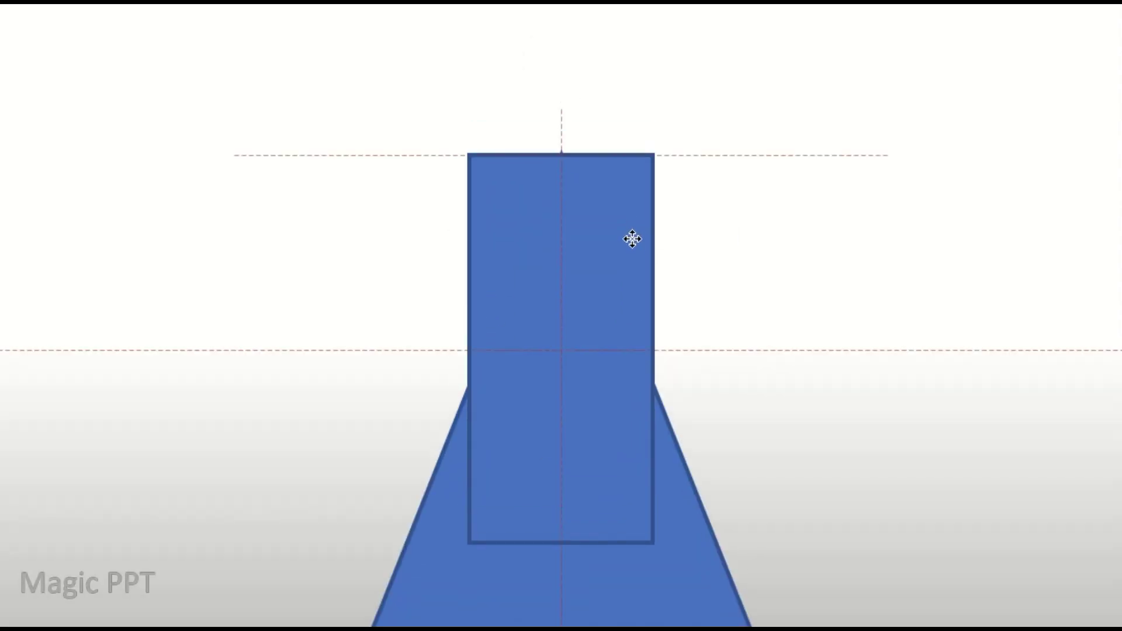
left_click_drag(577, 168, 630, 222)
left_click_drag(617, 154, 847, 385)
left_click_drag(709, 336, 914, 195)
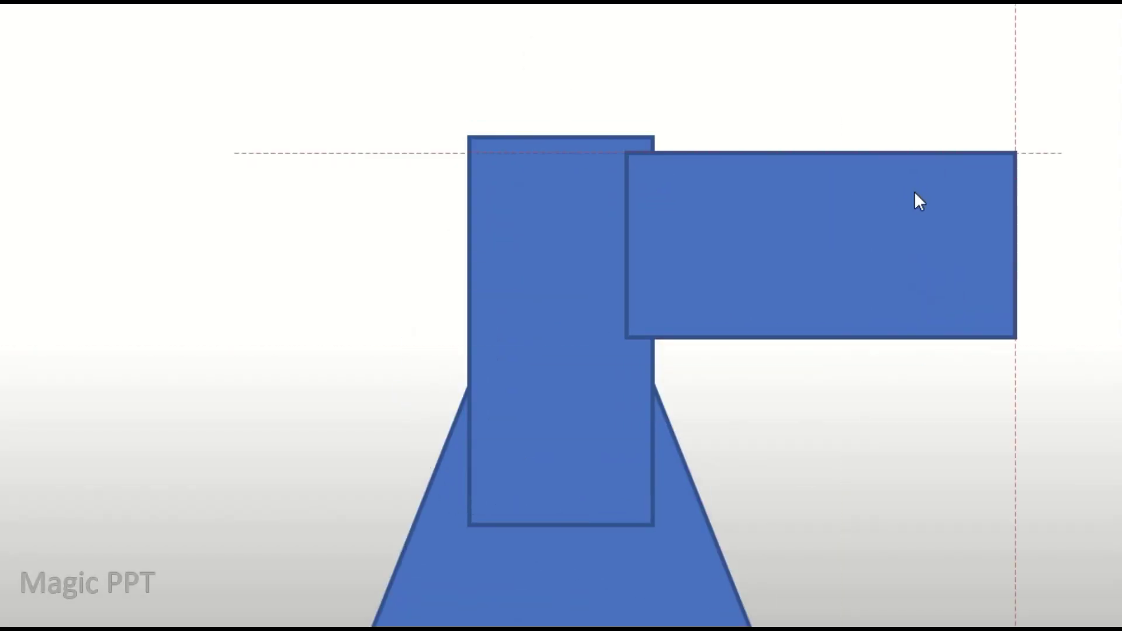
left_click_drag(820, 150, 819, 227)
left_click_drag(819, 338, 819, 275)
left_click_drag(1009, 251, 791, 242)
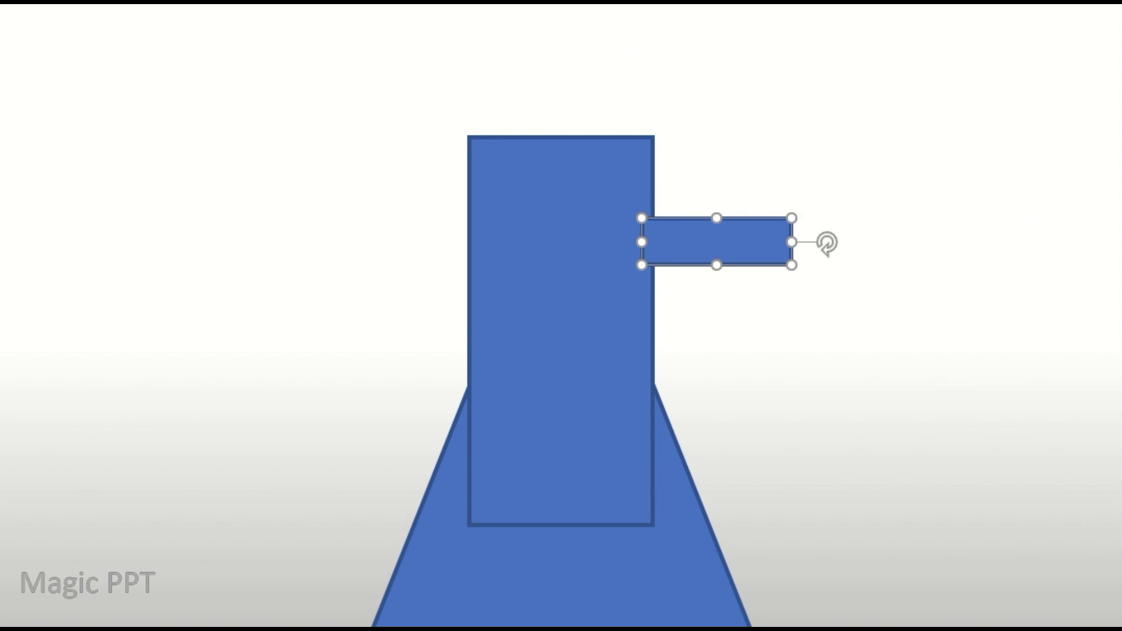
Add a flared trapezoid lip and three collars on the side tube, then union all parts
left_click_drag(454, 146, 667, 89)
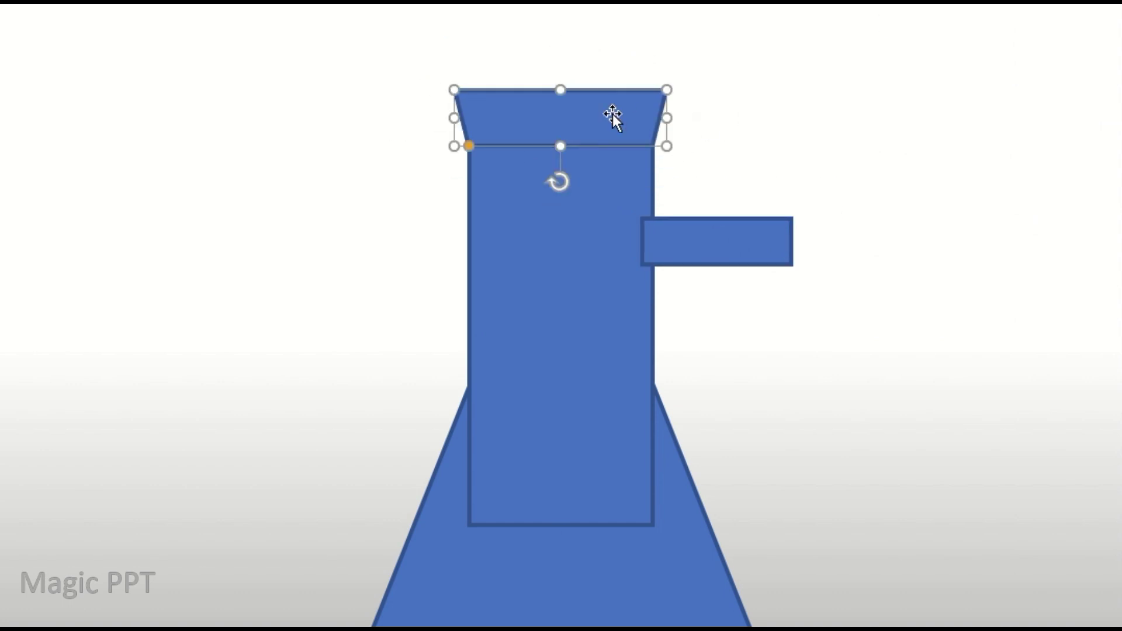
left_click_drag(613, 114, 839, 153)
left_click_drag(821, 220, 894, 158)
mouse_move(823, 158)
left_mouse_down()
mouse_move(714, 201)
mouse_move(701, 235)
left_mouse_up()
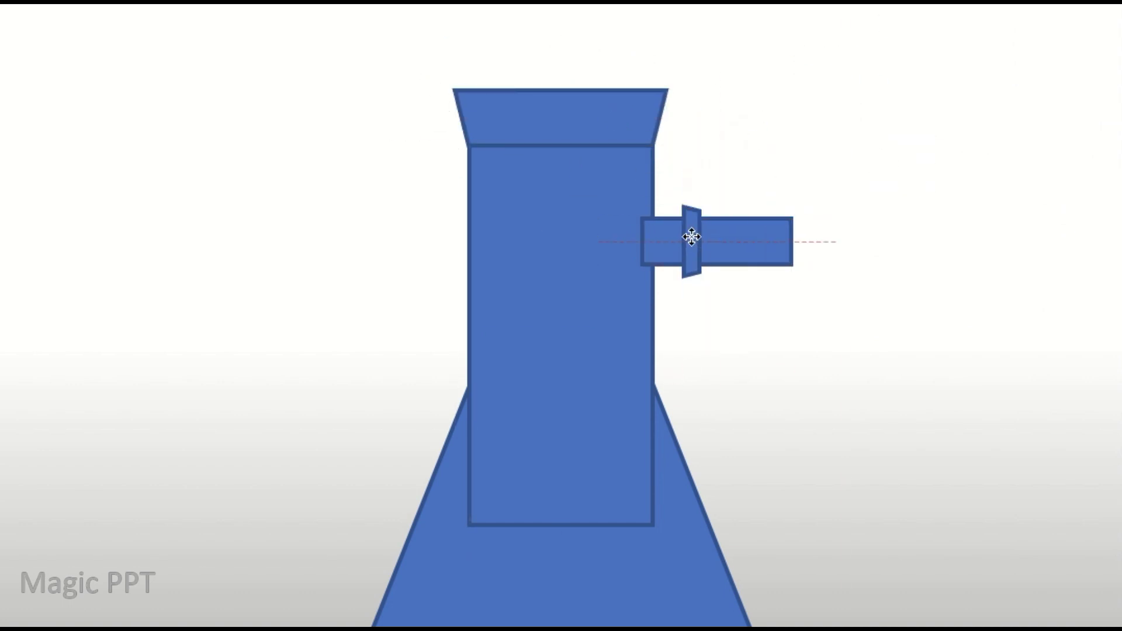
key("ctrl+d")
left_click_drag(737, 279, 716, 239)
key("ctrl+d")
mouse_move(766, 293)
left_mouse_down()
mouse_move(760, 239)
mouse_move(732, 242)
left_mouse_up()
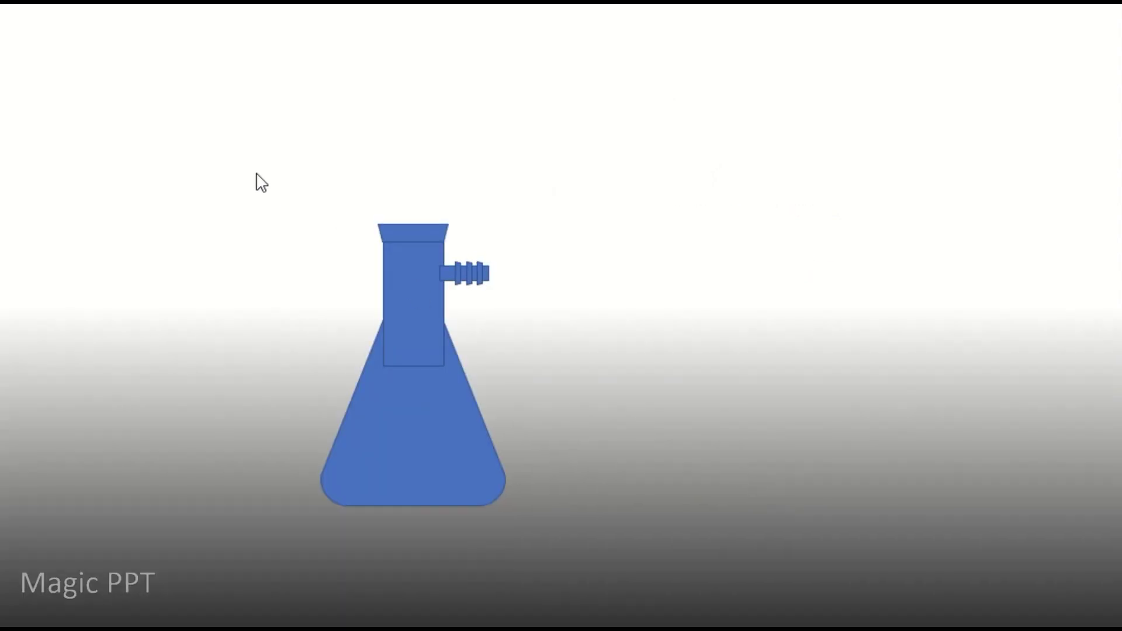
left_click_drag(256, 173, 584, 549)
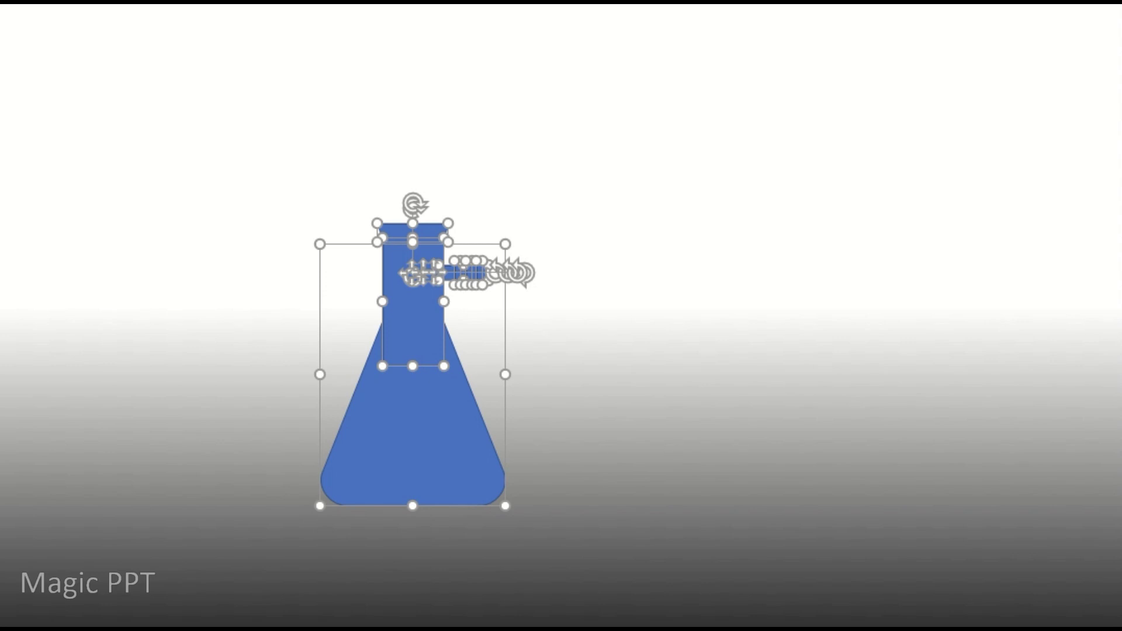
key("Escape")
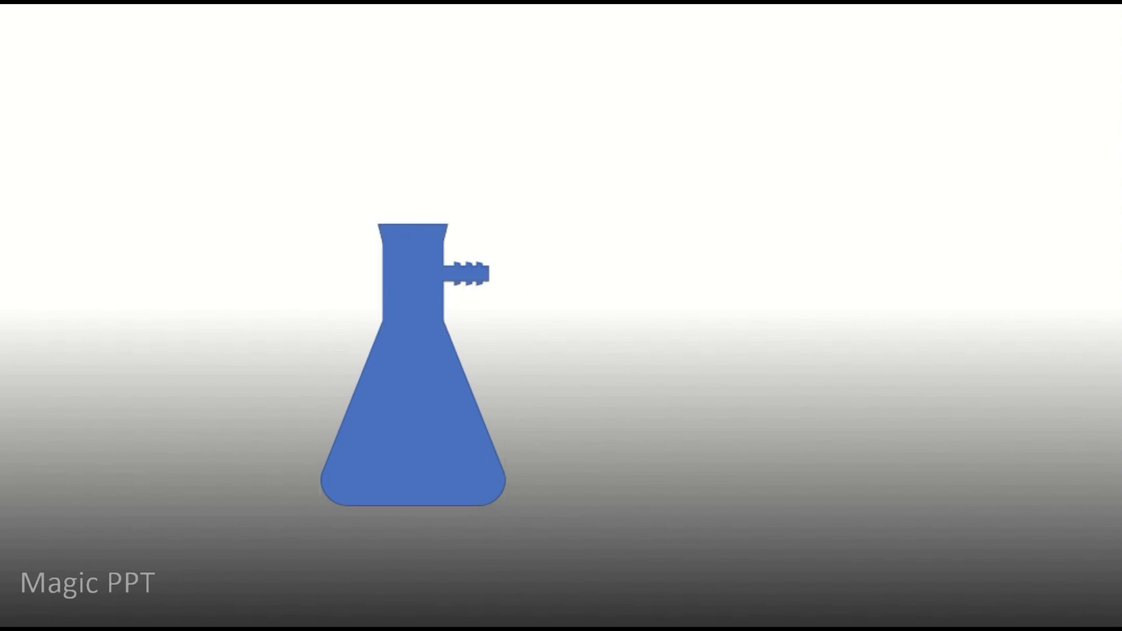
Make a row of flask copies to the right of the original flask
left_click(416, 325)
key("ctrl+c")
key("ctrl+v")
left_click_drag(415, 326, 684, 327)
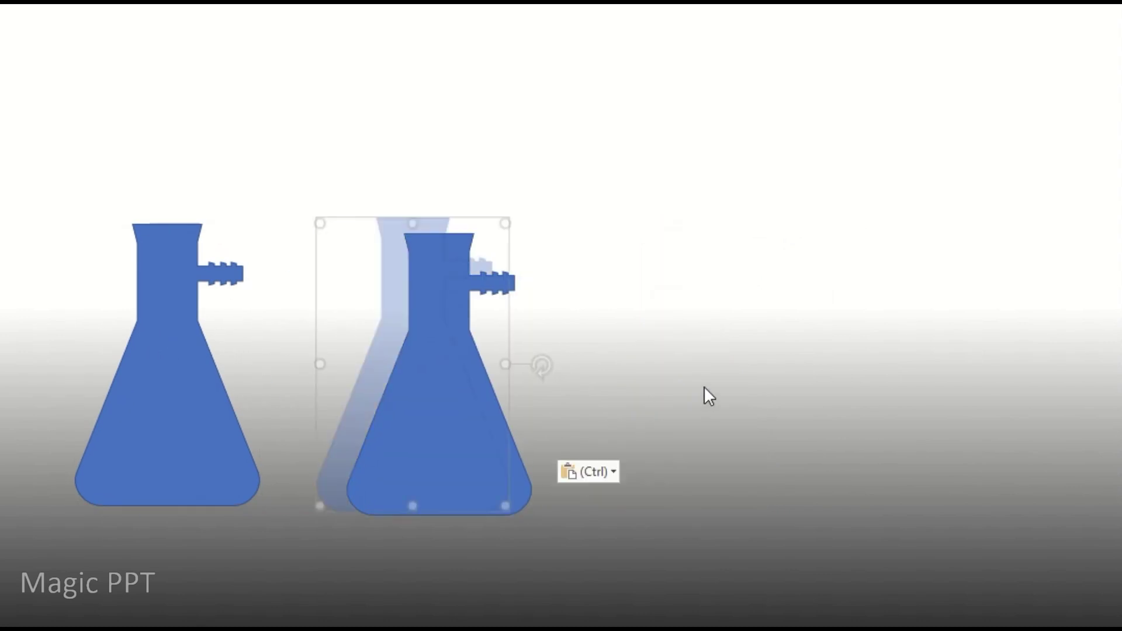
key("ctrl+v")
Cover the tops of the second, third and fourth flasks with rectangles at different heights
key("ctrl+v")
left_click_drag(330, 193, 565, 398)
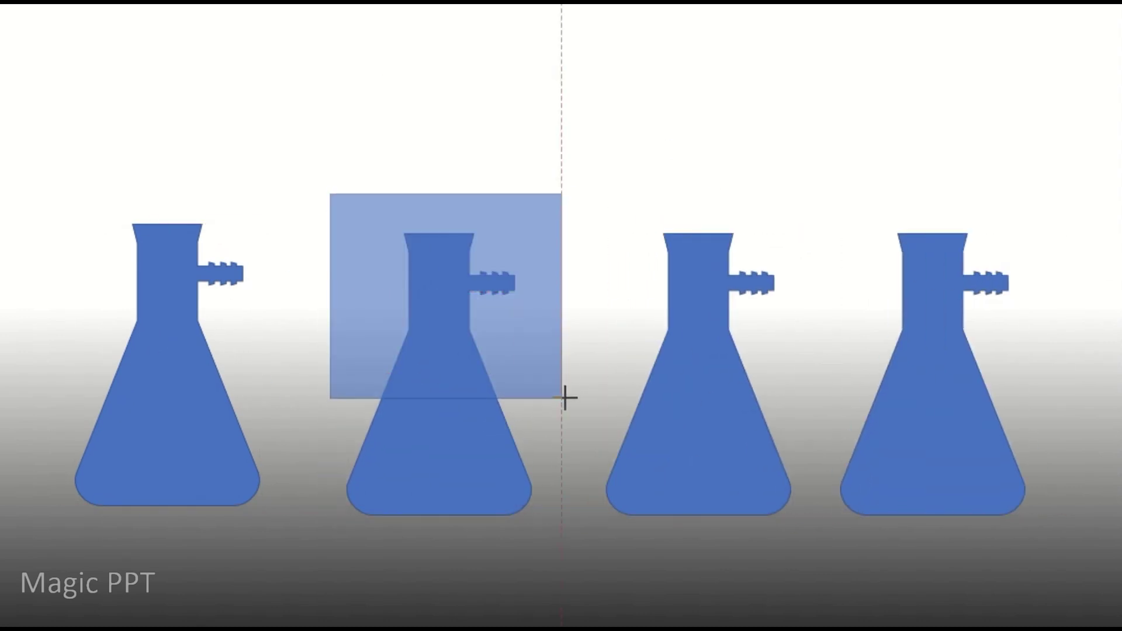
key("ctrl+c")
key("ctrl+v")
left_click_drag(462, 341, 709, 353)
left_click_drag(806, 205, 829, 223)
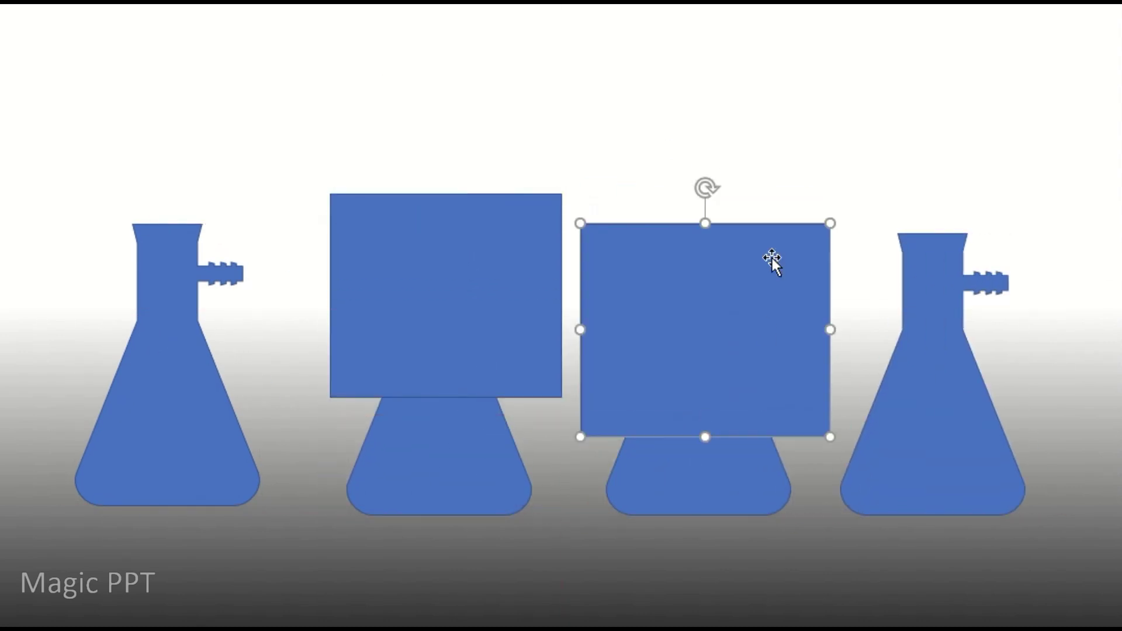
left_click_drag(935, 320, 976, 320)
key("ctrl+v")
left_click_drag(732, 331, 976, 321)
left_click_drag(963, 436, 970, 398)
Subtract the rectangles, cutting the three copies down to liquid bottom sections
left_click(450, 374)
left_click(458, 446, "shift")
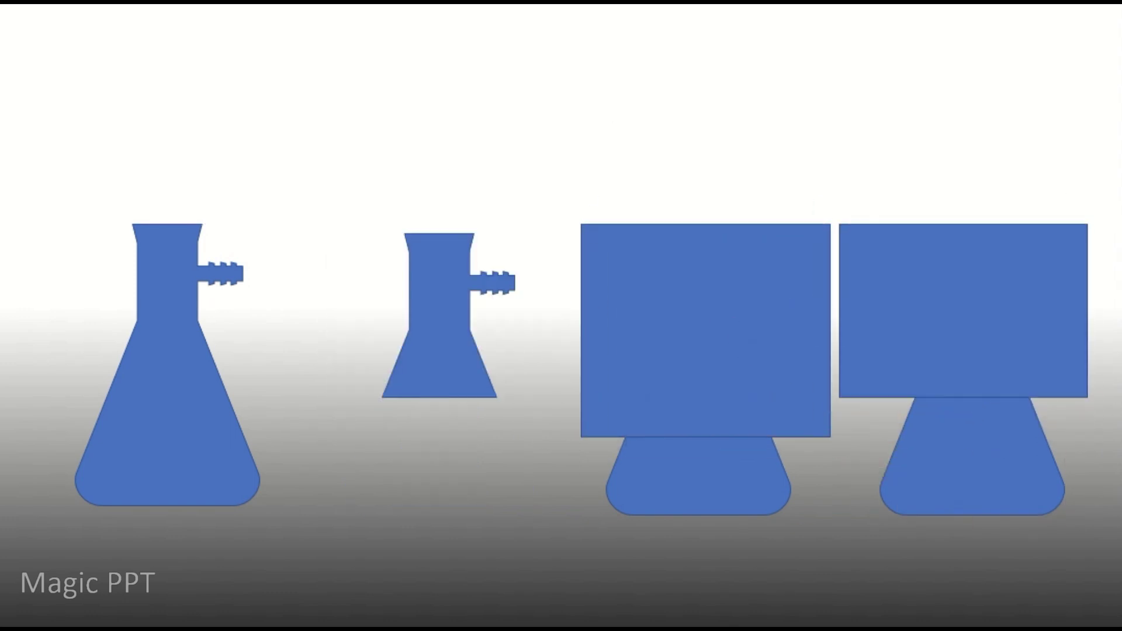
key("ctrl+z")
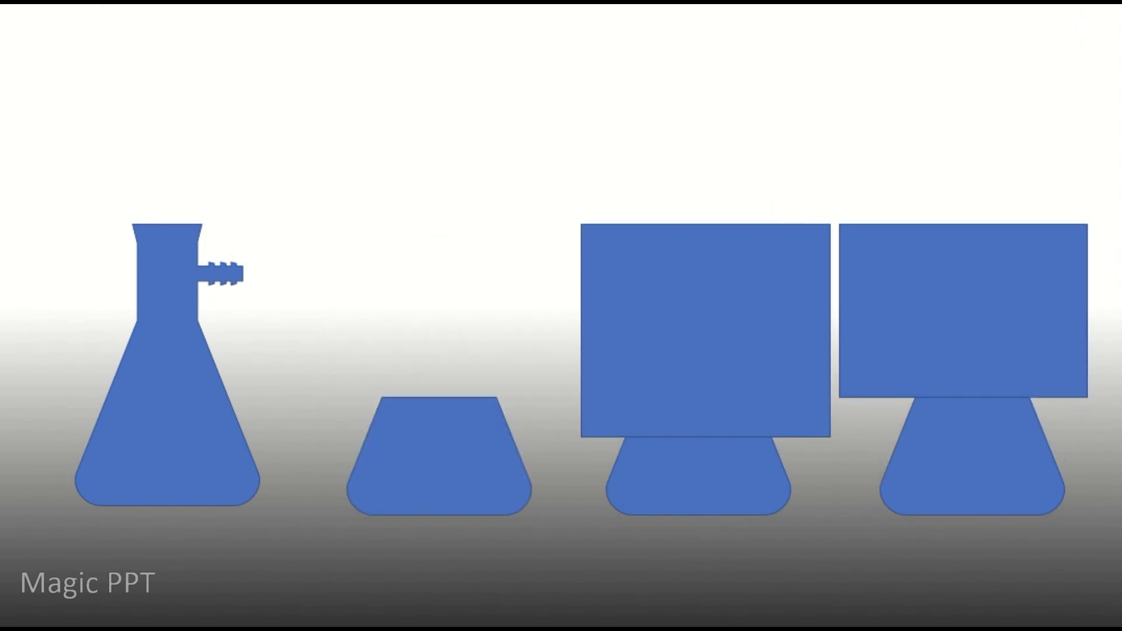
left_click(701, 327)
left_click(698, 485, "shift")
key("F4")
left_click(970, 485)
left_click(856, 278, "shift")
key("F4")
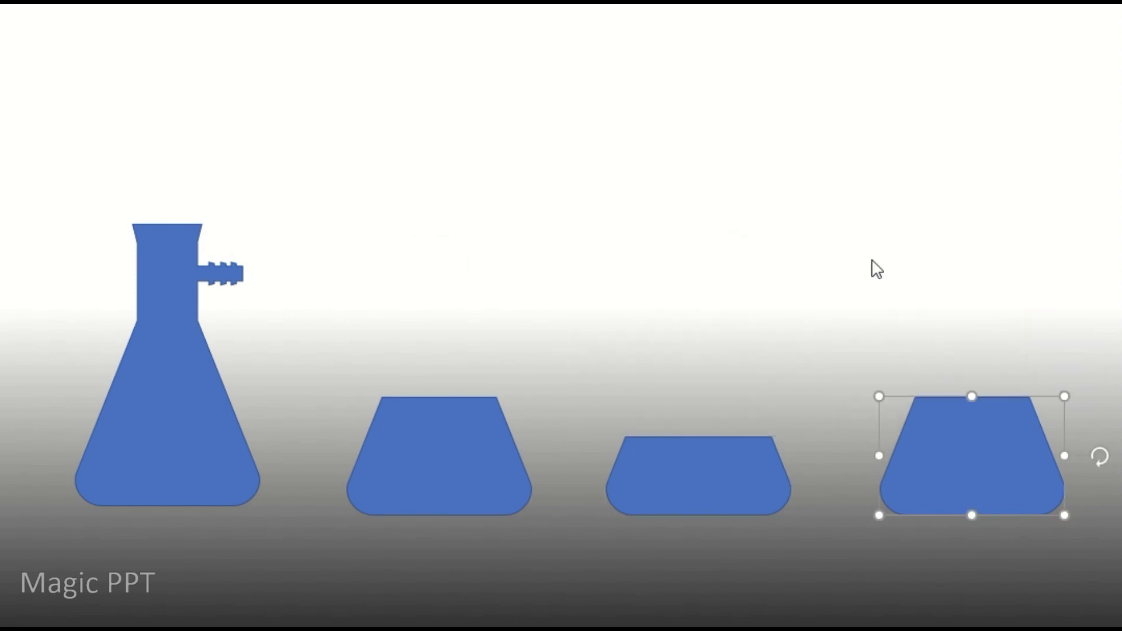
Copy and paste the whole left flask
left_click(177, 327)
key("ctrl+c")
key("ctrl+v")
key("ctrl+v")
Place the flask copies over the liquid bottom pieces and bring each piece to the front
left_click_drag(200, 357, 477, 218)
left_click_drag(178, 400, 692, 301)
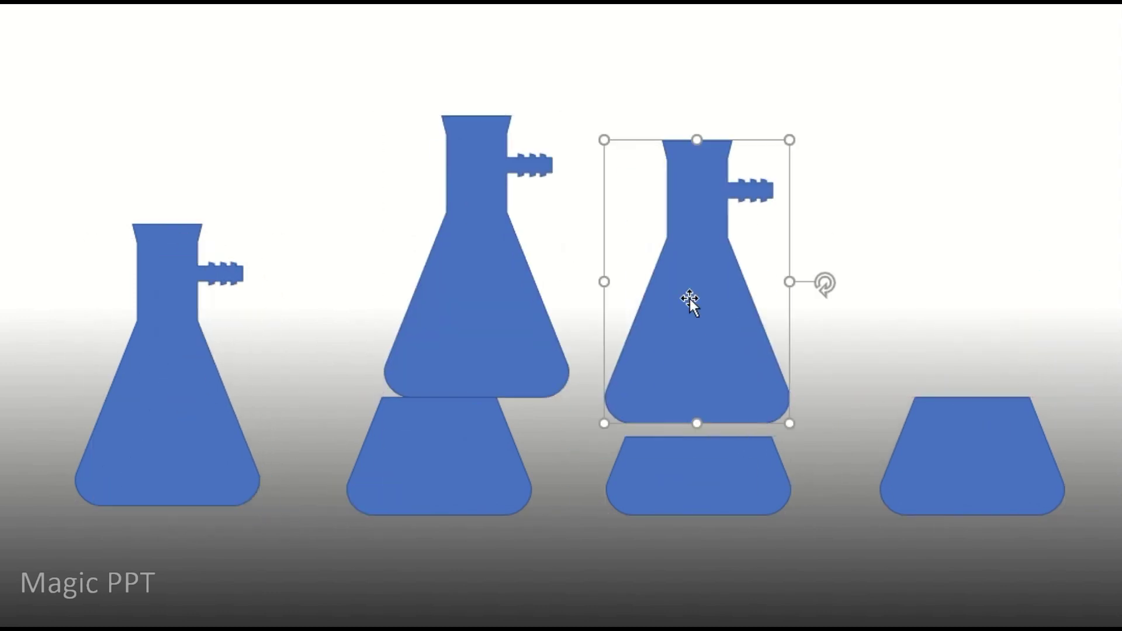
mouse_move(436, 476)
left_mouse_down()
mouse_move(163, 468)
mouse_move(538, 445)
mouse_move(493, 373)
left_mouse_up()
right_click(526, 456)
left_click(533, 461)
right_click(774, 456)
mouse_move(941, 453)
left_mouse_down()
mouse_move(775, 456)
mouse_move(724, 358)
left_mouse_up()
left_click(967, 203)
Group the left flask and the middle flask each with its liquid piece
left_click_drag(177, 381, 34, 177)
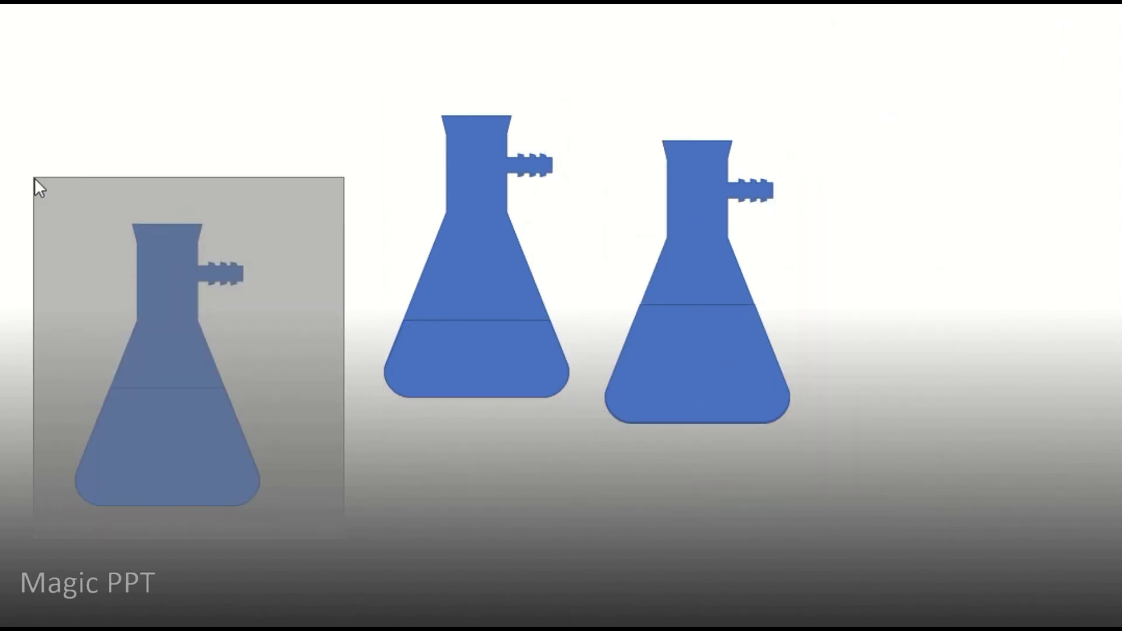
right_click(154, 280)
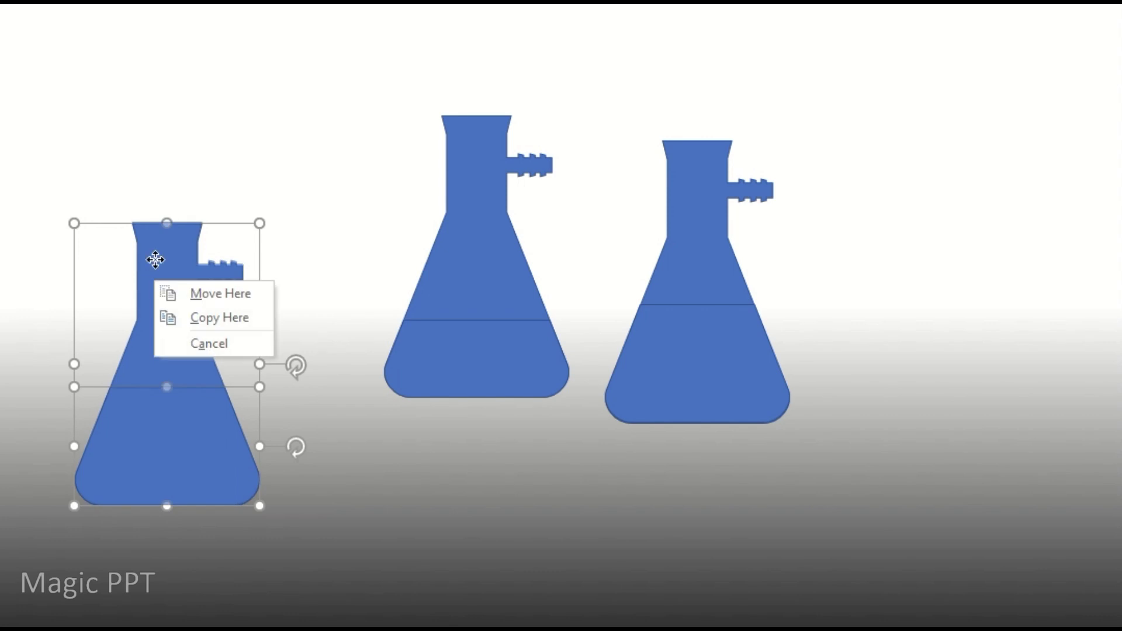
right_click(156, 258)
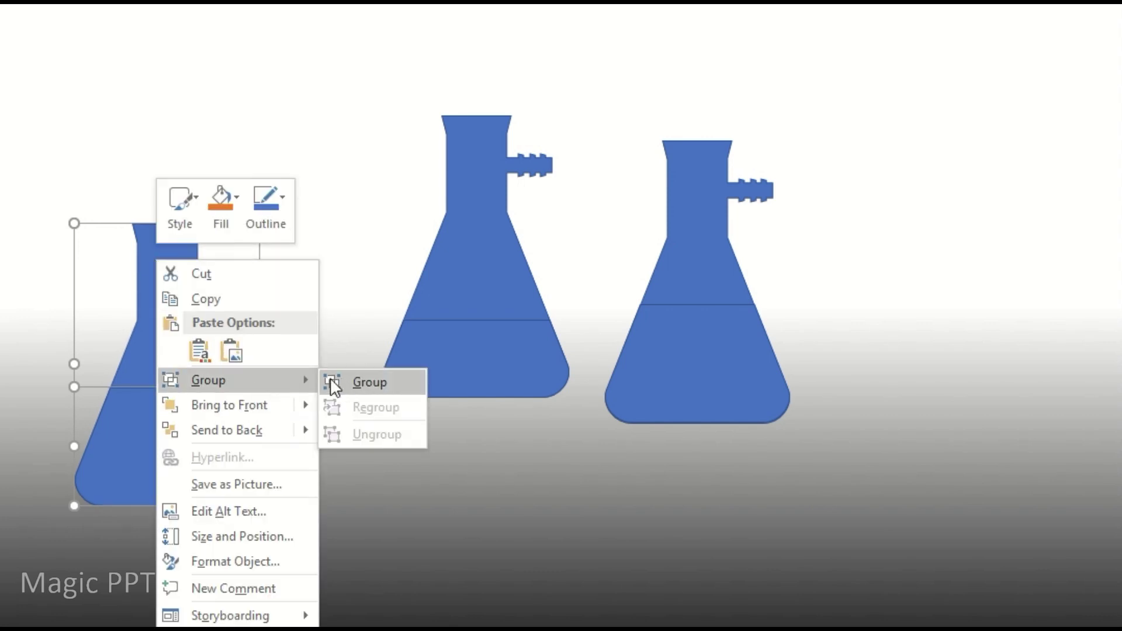
left_click(365, 381)
left_click(378, 81)
left_click_drag(379, 81, 590, 461)
right_click(485, 278)
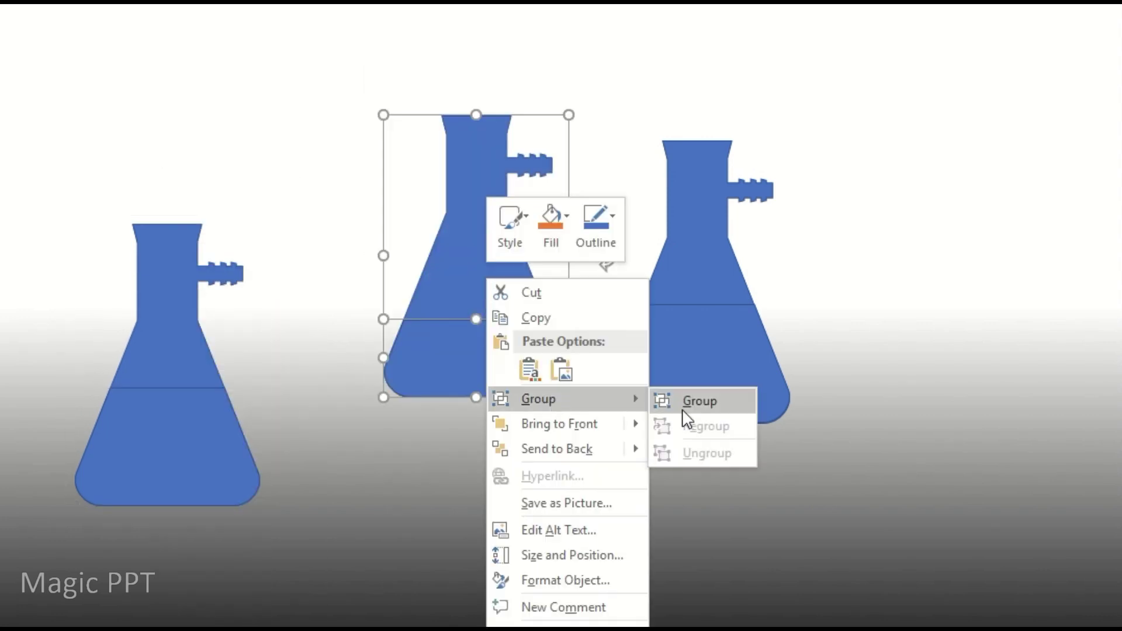
left_click(681, 430)
Shrink the middle and right flasks and overlap them with the big left flask
left_click(713, 275)
left_click(549, 169)
left_click_drag(576, 107, 506, 225)
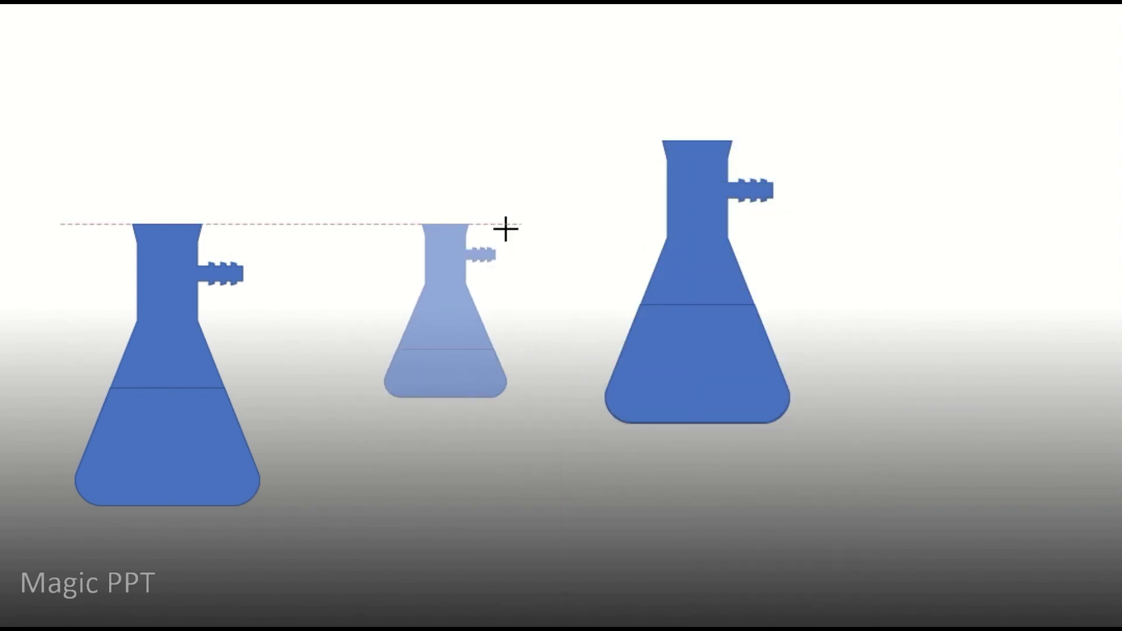
left_click(696, 175)
left_click_drag(798, 132, 758, 216)
left_click_drag(684, 327, 351, 403)
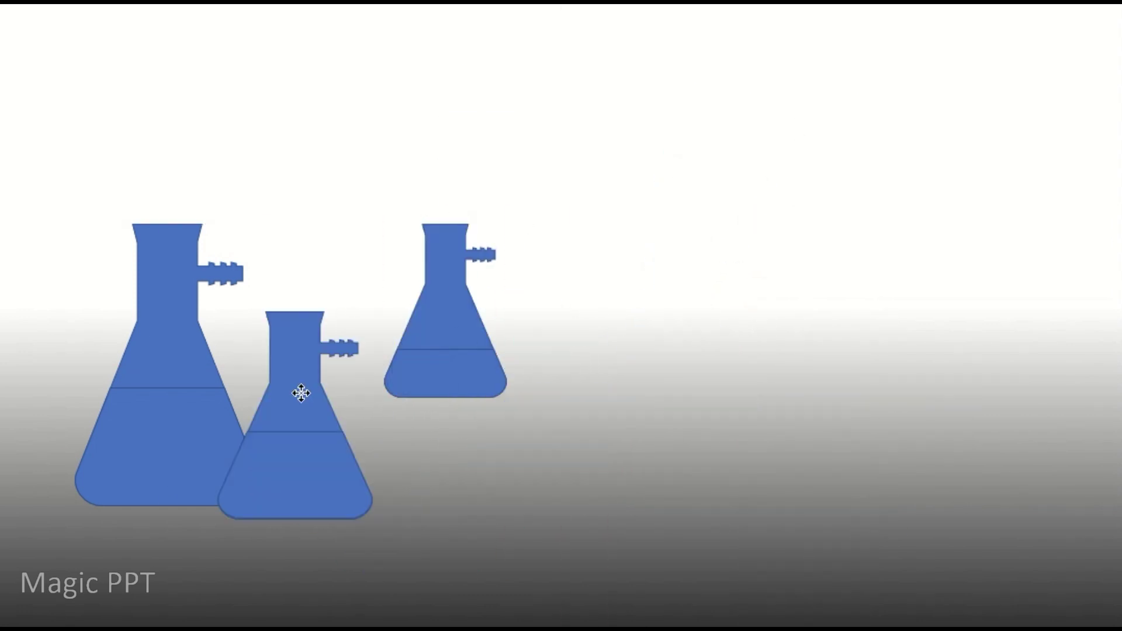
mouse_move(175, 409)
left_mouse_down()
mouse_move(571, 451)
mouse_move(241, 472)
left_mouse_up()
left_click_drag(344, 409, 512, 461)
left_click_drag(454, 256, 396, 270)
left_click_drag(463, 475, 410, 492)
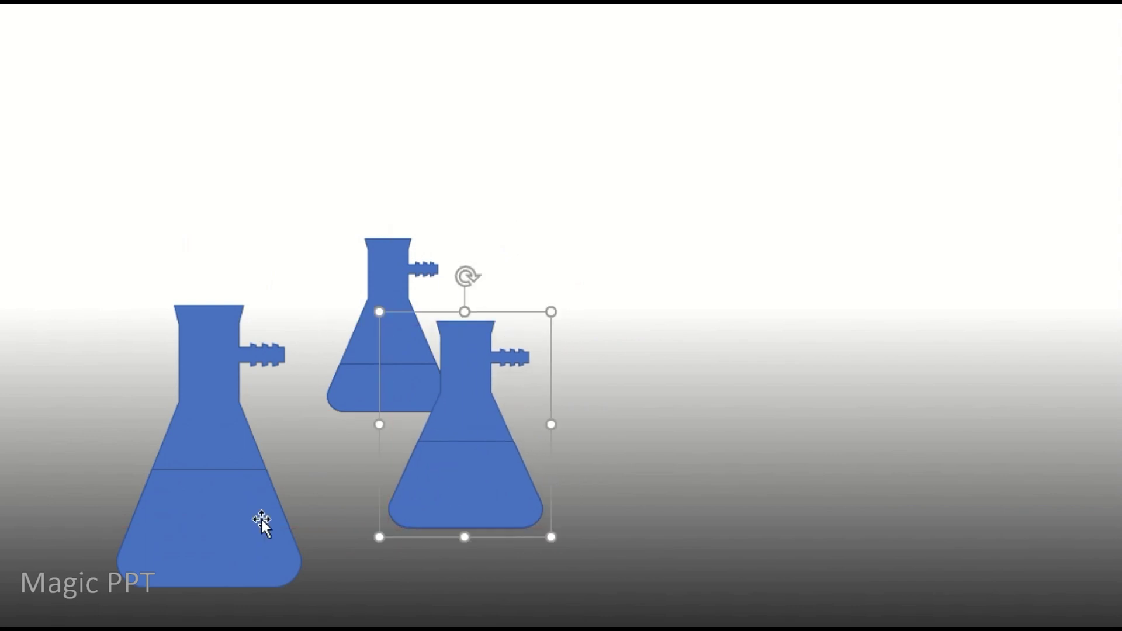
Fine-tune each flask's size and position so the three overlap at different scales
left_click_drag(260, 523, 266, 502)
left_click_drag(215, 422, 205, 378)
left_click_drag(103, 230, 48, 149)
left_click(374, 251)
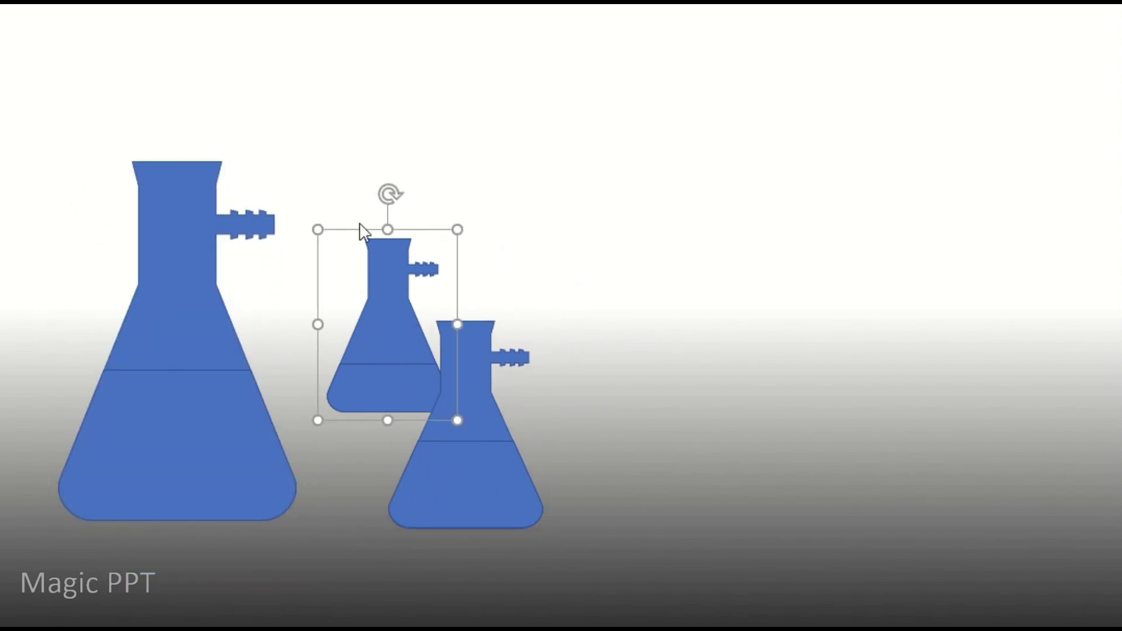
left_click_drag(318, 228, 283, 167)
left_click(498, 421)
left_click_drag(547, 316, 611, 233)
left_click(175, 409)
left_click_drag(295, 519, 310, 563)
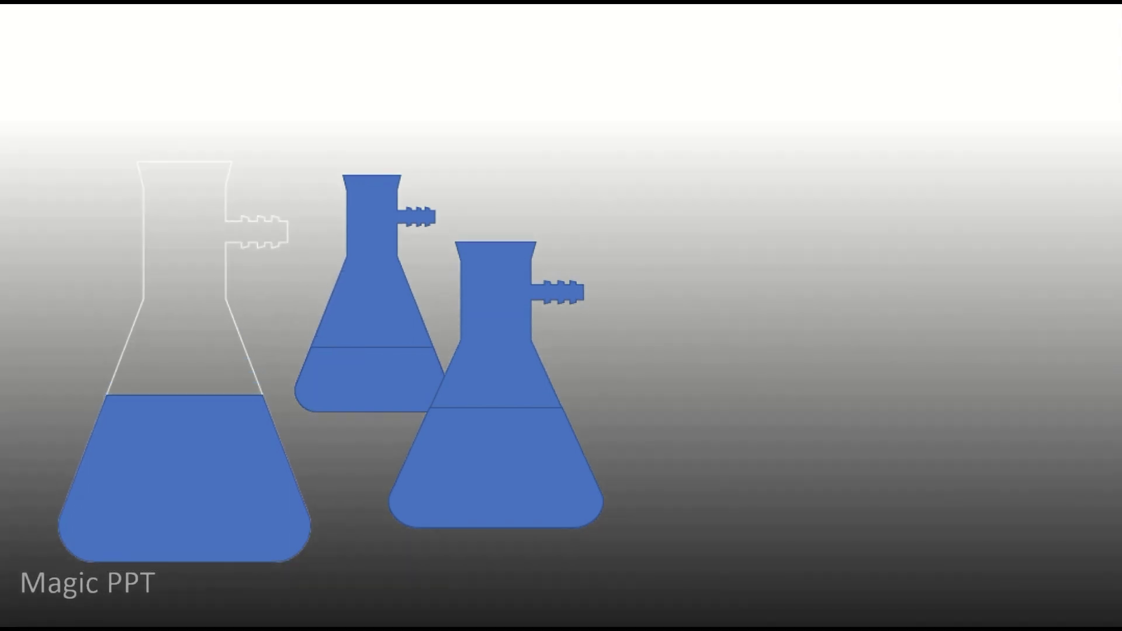
Strip the solid fill from each flask body, leaving white outlines around the blue liquids
left_click(250, 508)
left_click(228, 445, "shift")
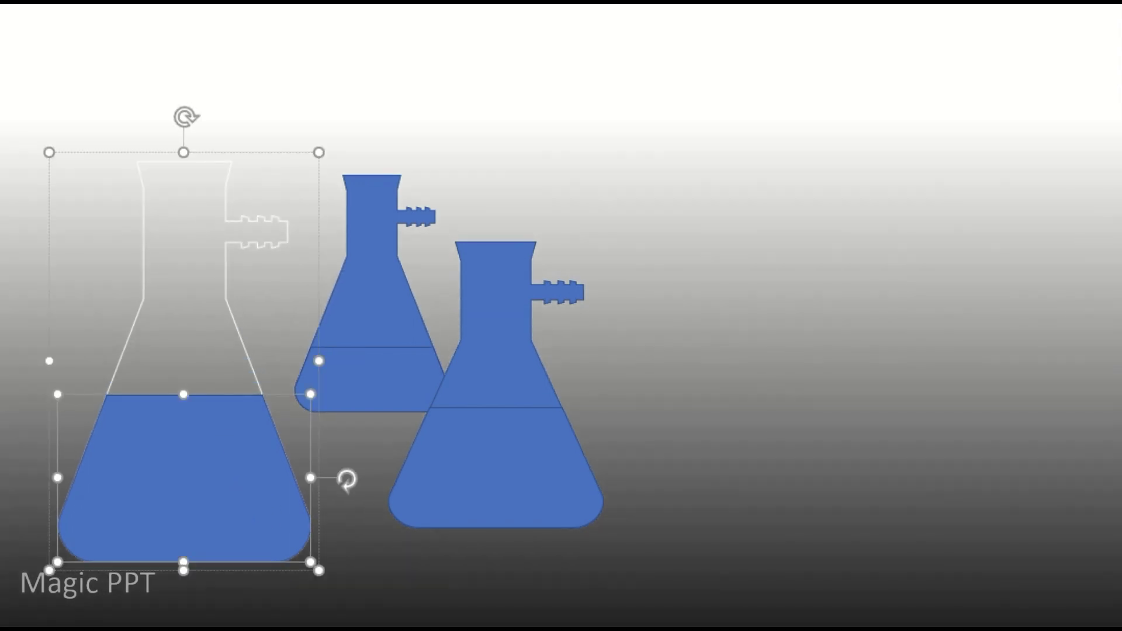
left_click(536, 490)
left_click(371, 263, "shift")
left_click(889, 368)
left_click(371, 248)
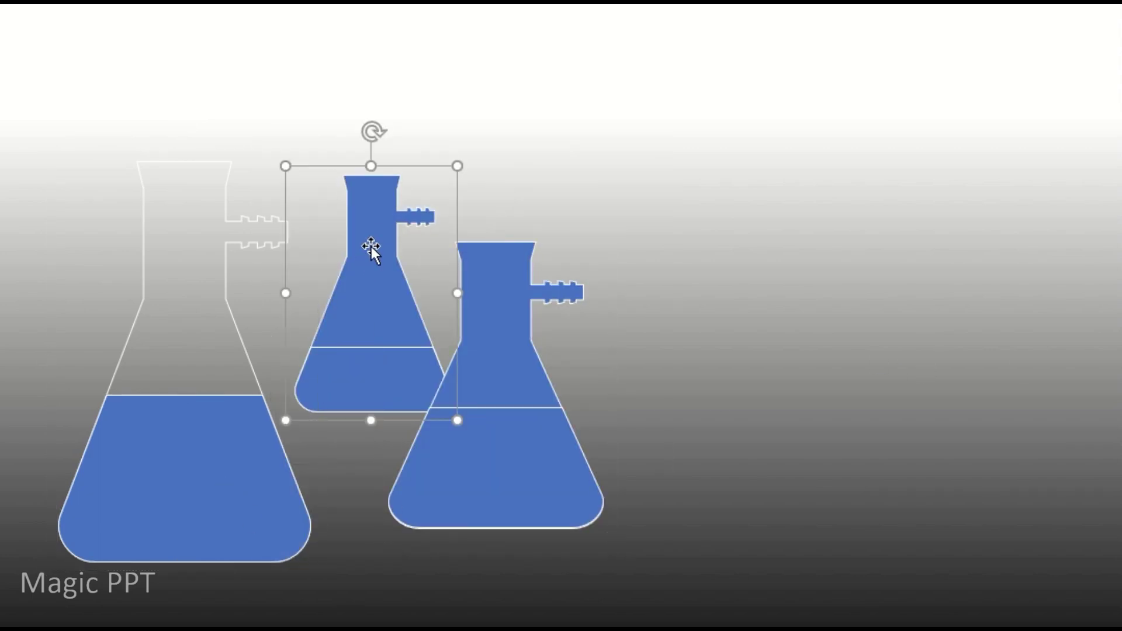
key("Delete")
left_click(499, 303)
key("Delete")
Colour the left flask's liquid red and the right flask's liquid purple
left_click(229, 491)
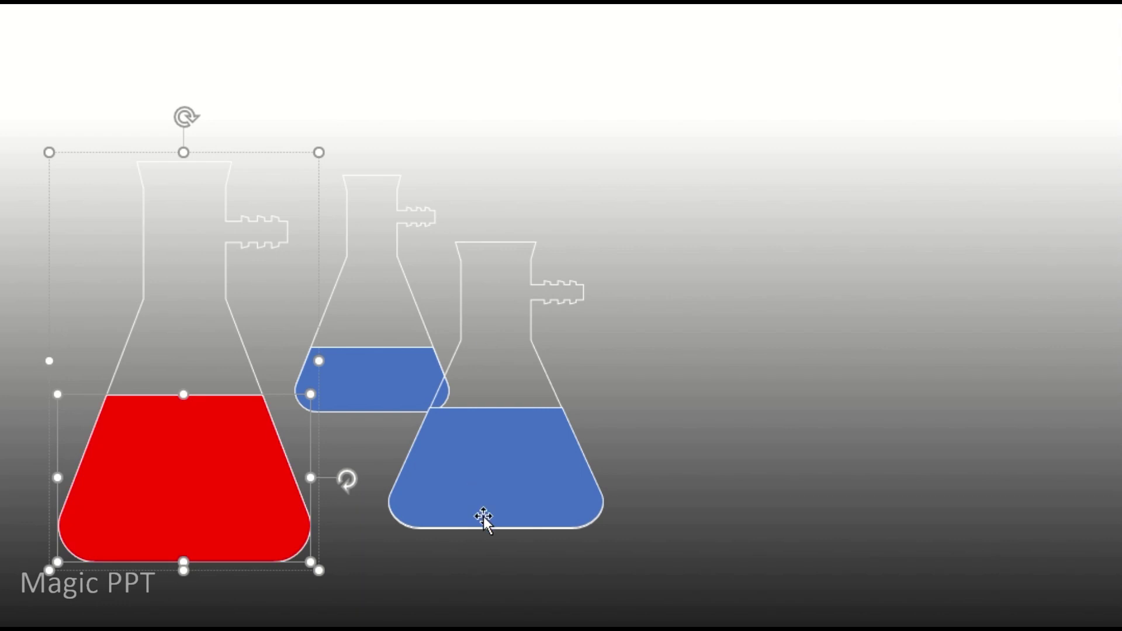
left_click(478, 482)
left_click(501, 466)
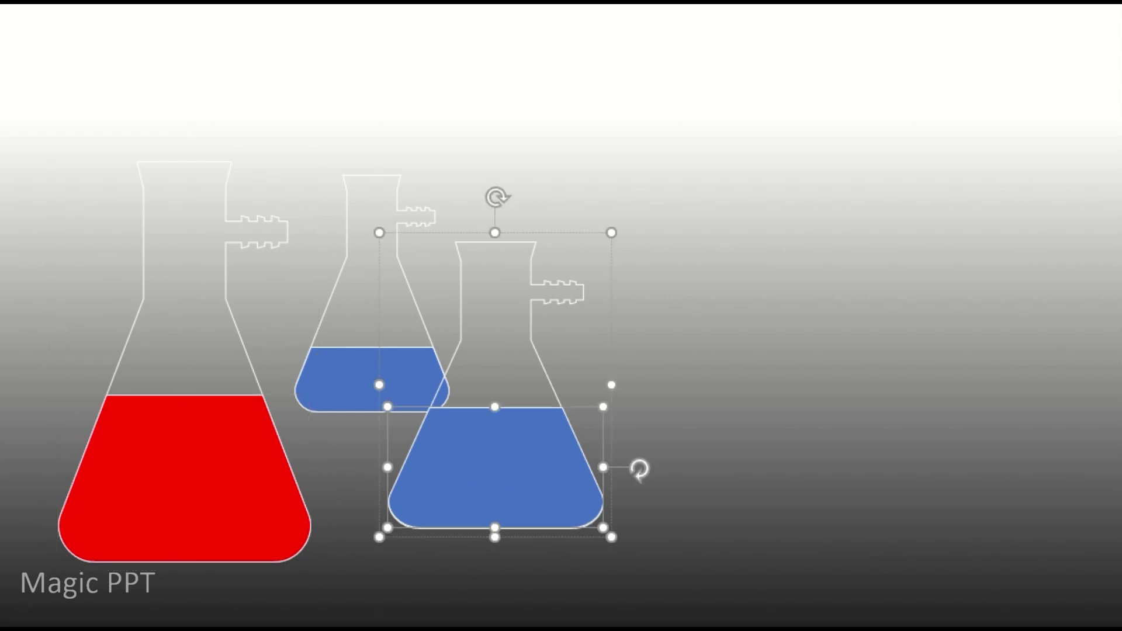
left_click(352, 376)
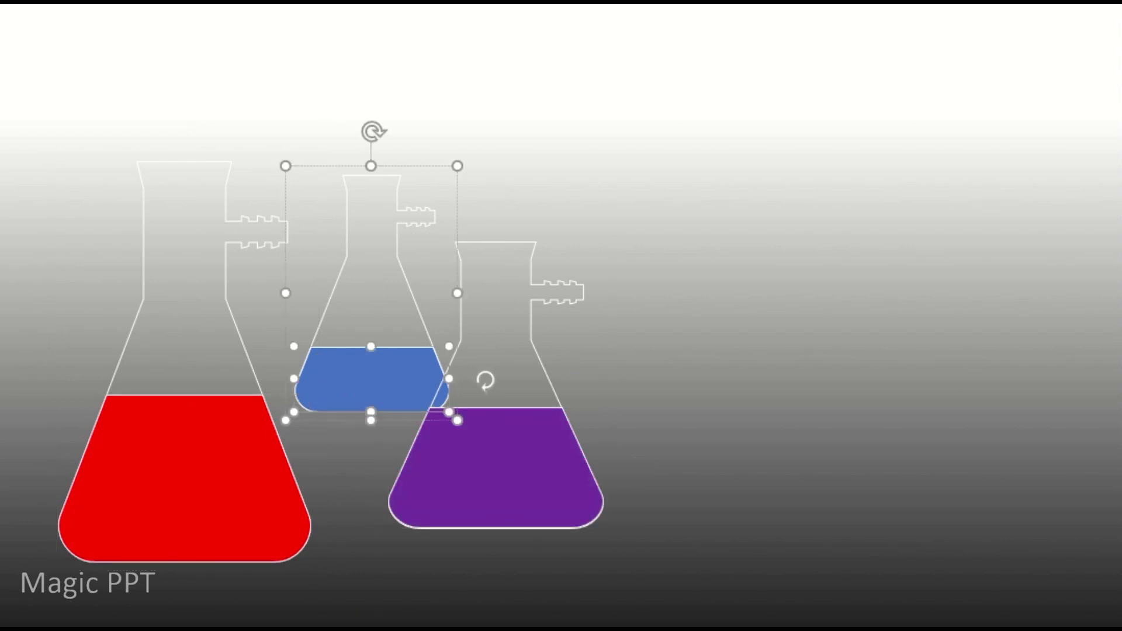
left_click(893, 281)
Apply bevel and reflection effects to all three flasks, then nudge the purple flask up-left
left_click_drag(683, 576, 45, 145)
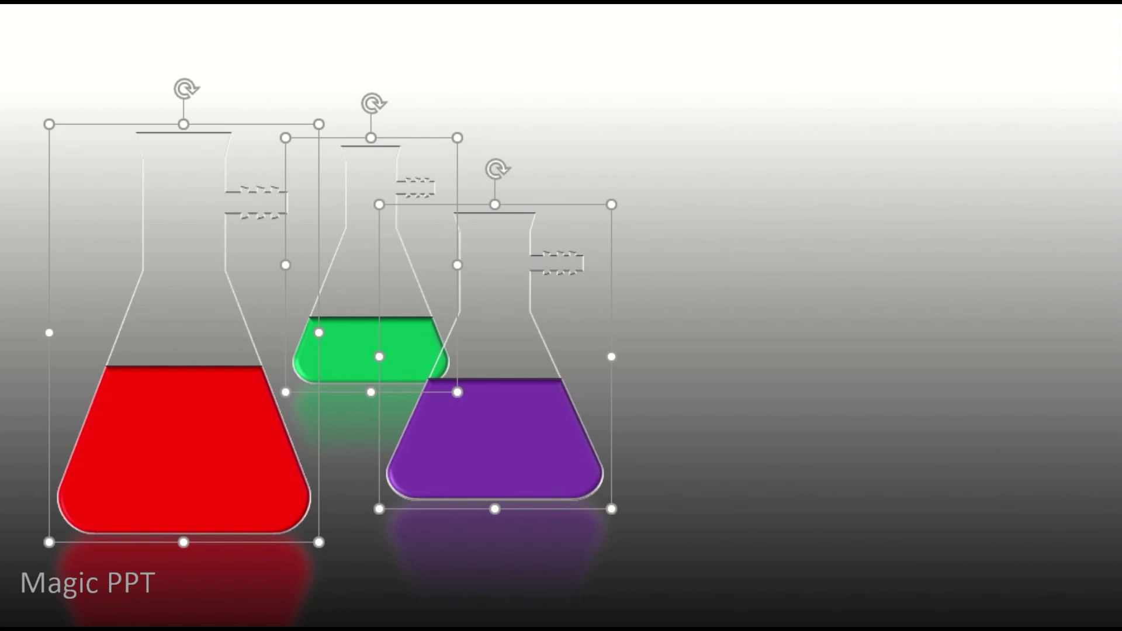
key("Escape")
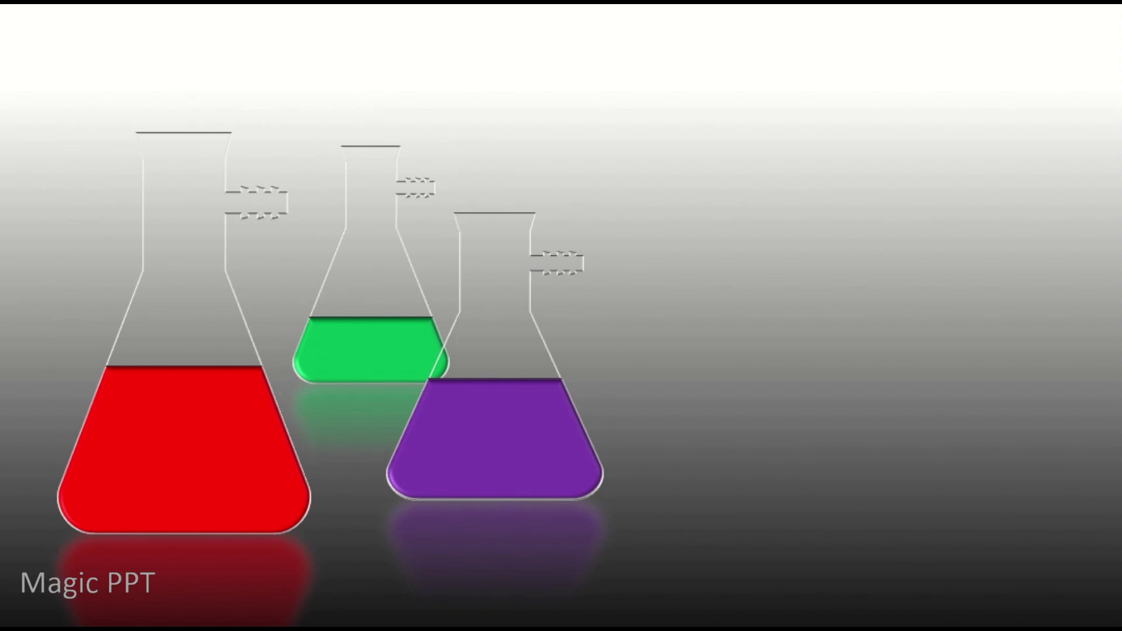
left_click_drag(558, 448, 549, 426)
Draw a slanted rectangle stirring rod in the red flask and a rounded test tube with trapezoid rim
left_click(909, 318)
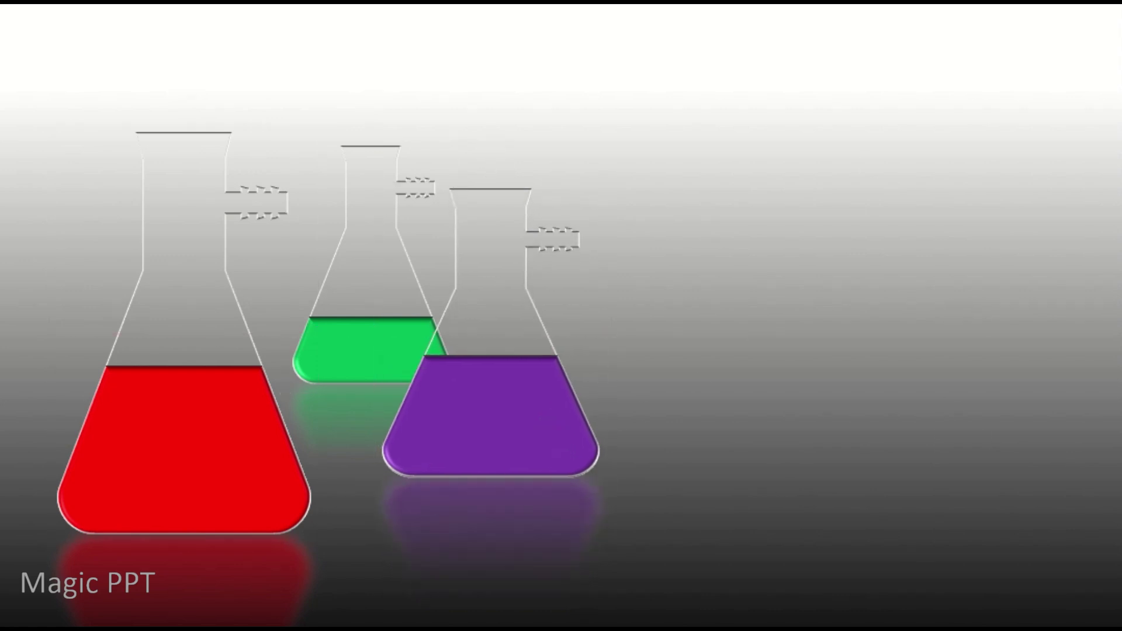
mouse_move(133, 44)
left_mouse_down()
mouse_move(151, 389)
mouse_move(140, 503)
left_mouse_up()
left_click_drag(145, 23, 88, 25)
left_click_drag(118, 154, 163, 161)
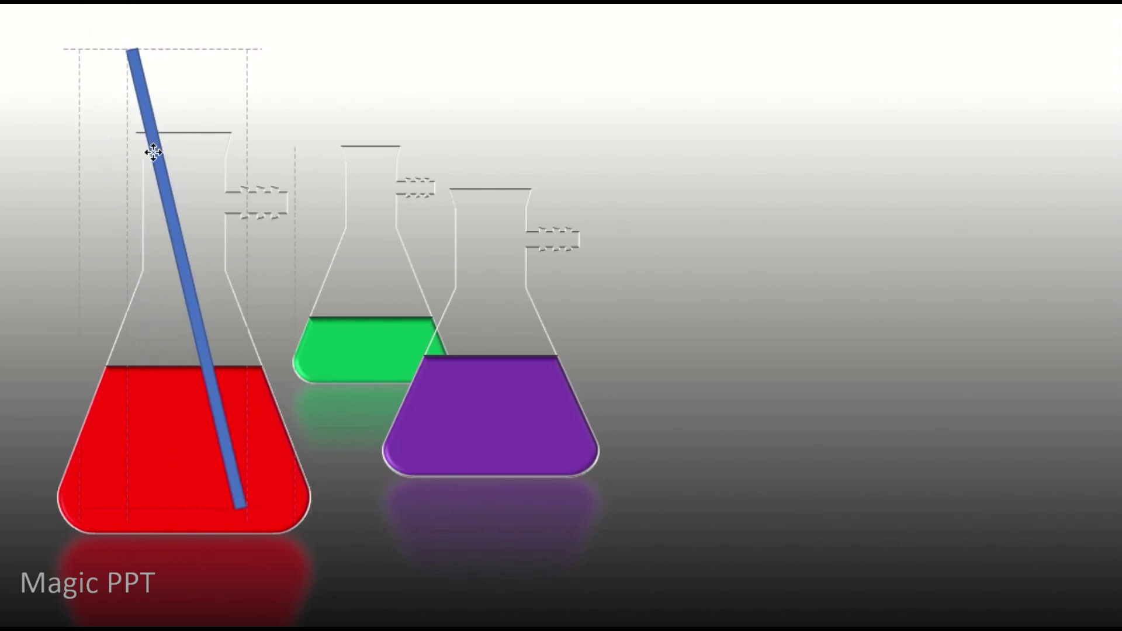
left_click_drag(245, 510, 246, 533)
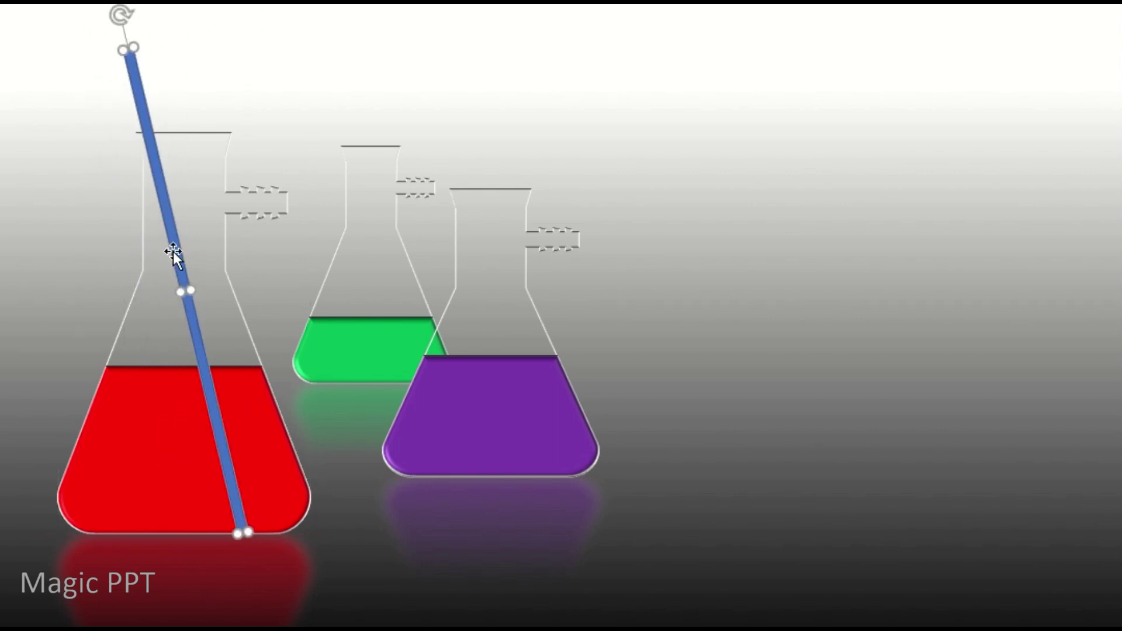
left_click_drag(671, 250, 734, 520)
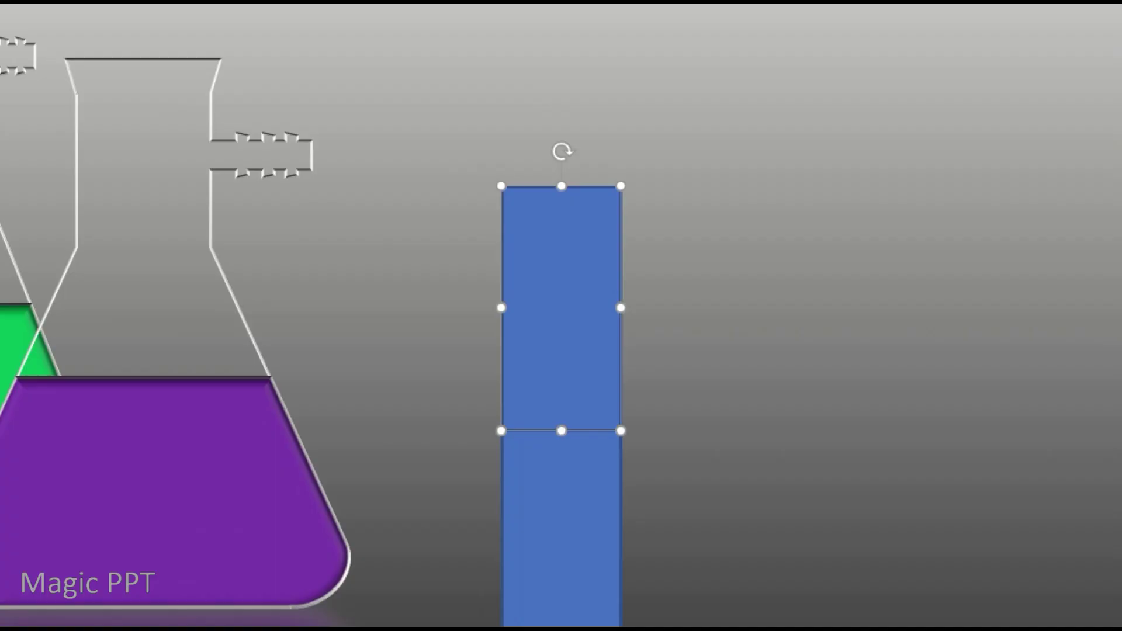
left_click_drag(491, 195, 646, 163)
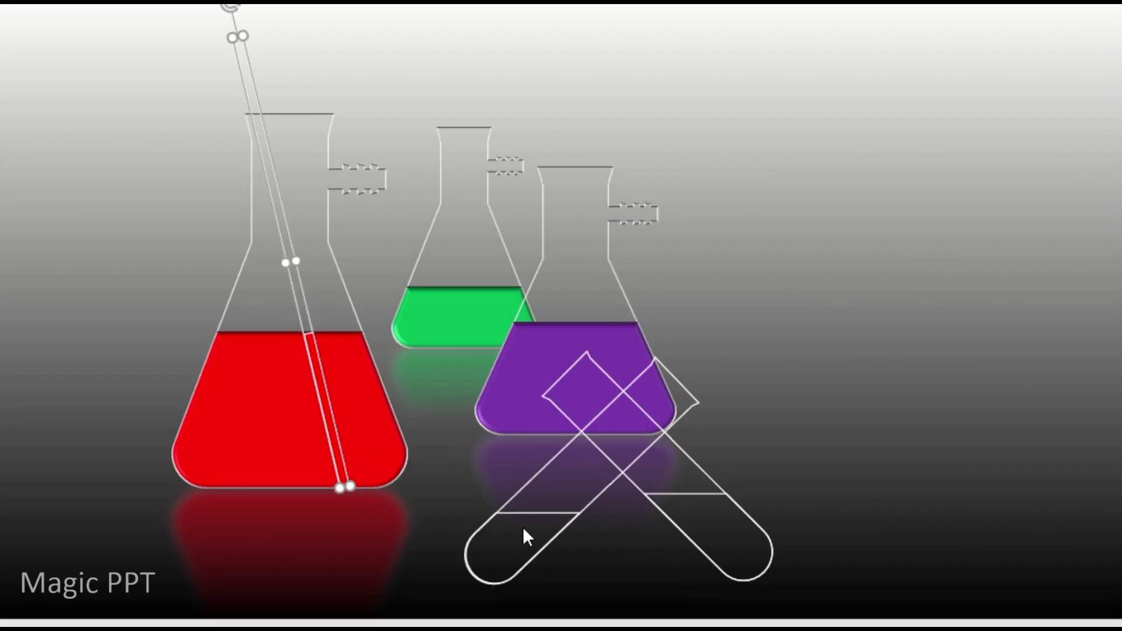
Group the two crossed test tubes, then select the left tube inside the group
left_click(522, 527)
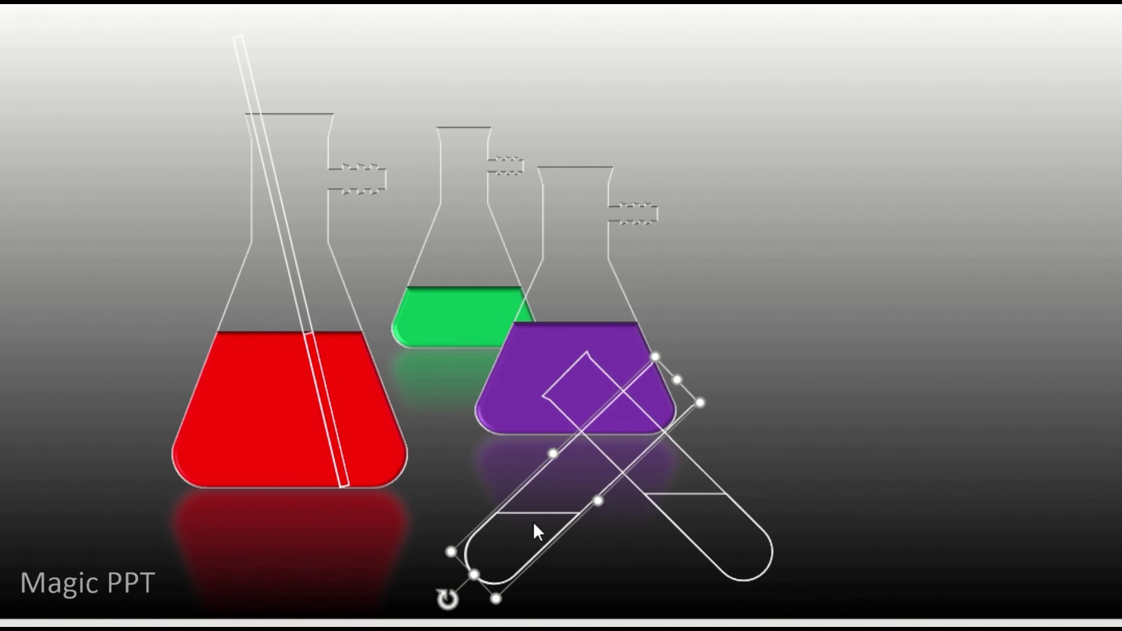
right_click(711, 485)
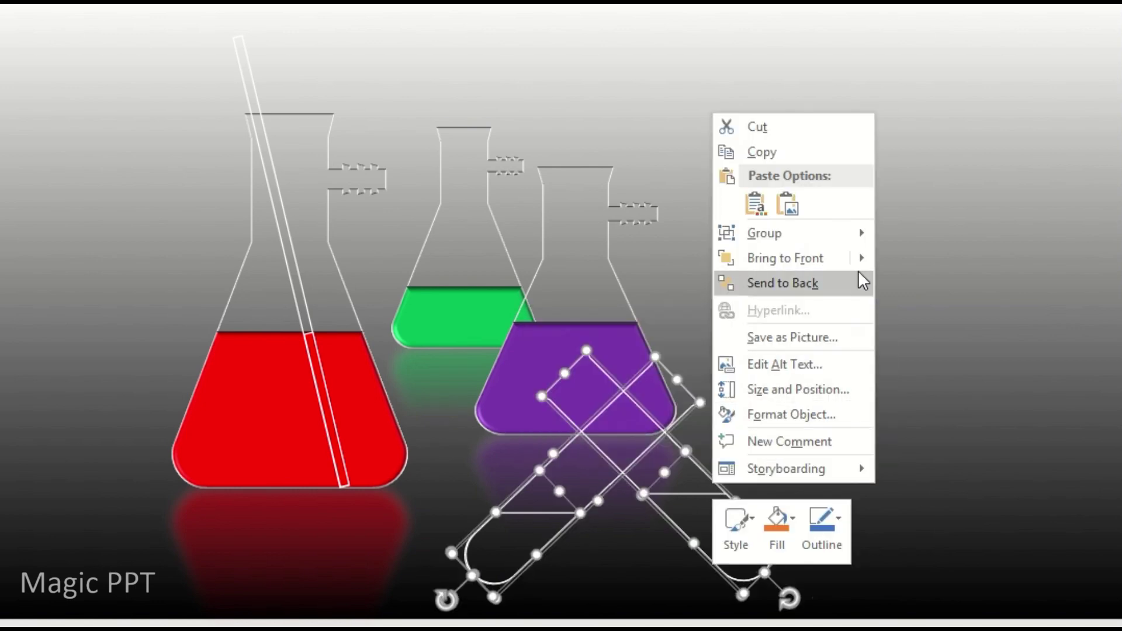
mouse_move(789, 233)
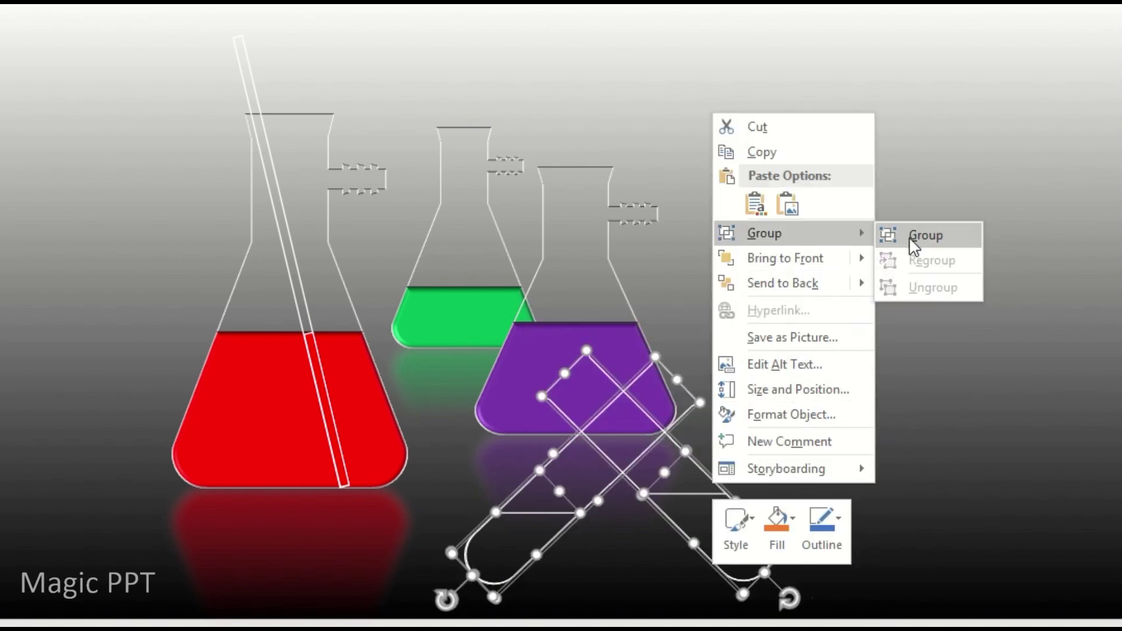
left_click(931, 234)
left_click(952, 304)
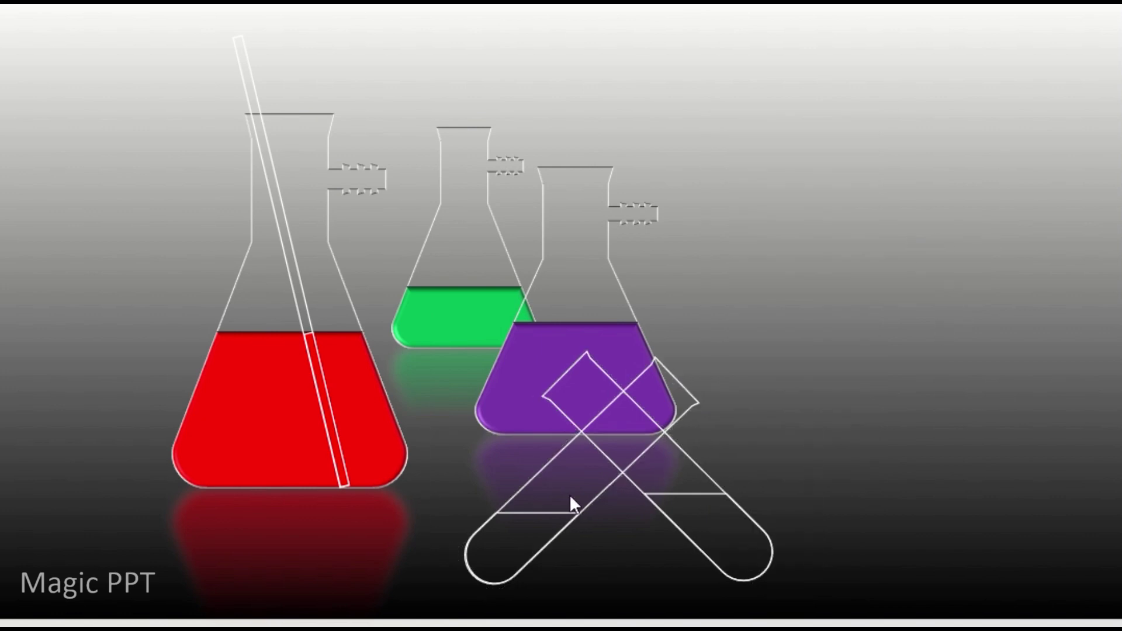
left_click(542, 513)
left_click(538, 514)
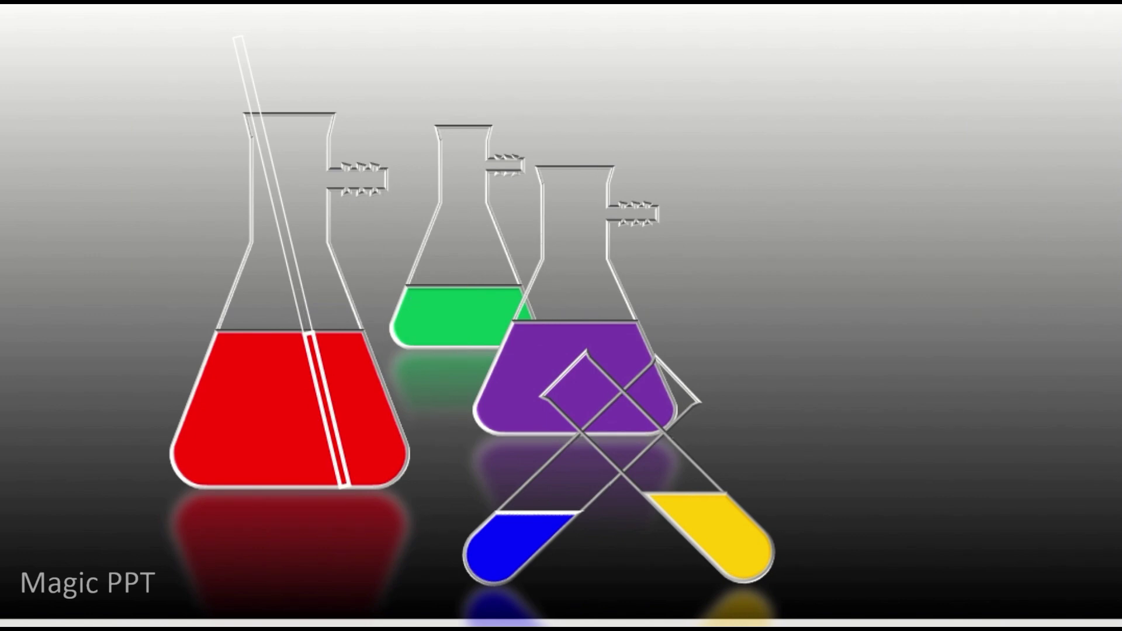
Build a beaker from a rectangle body and a thin flipped trapezoid rim, merged together
left_click_drag(886, 107, 1054, 349)
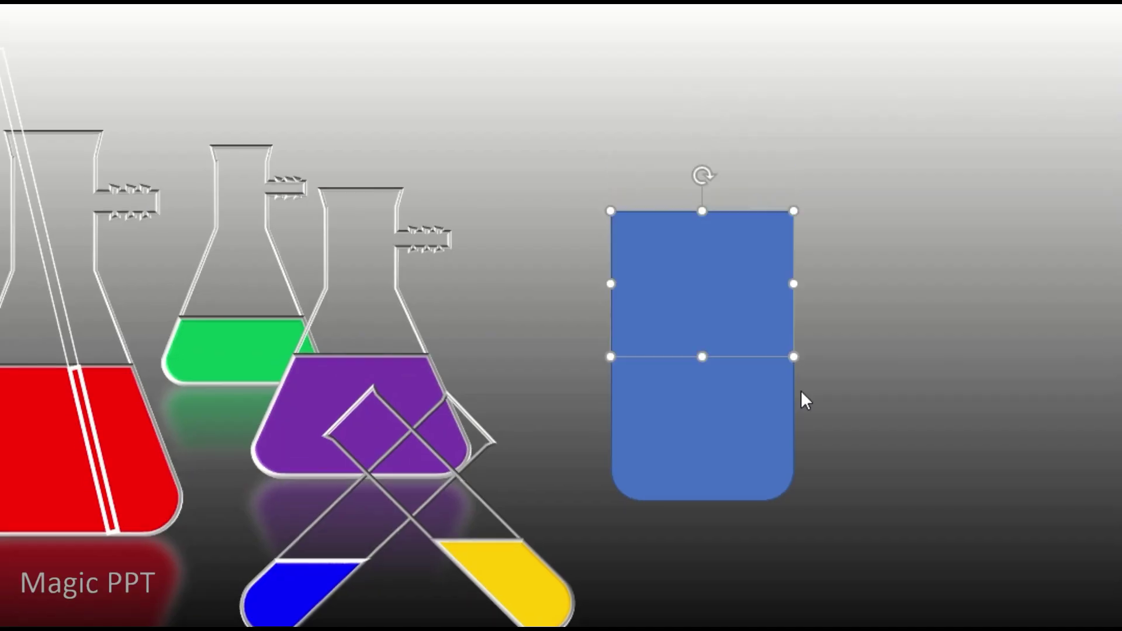
left_click_drag(571, 145, 826, 221)
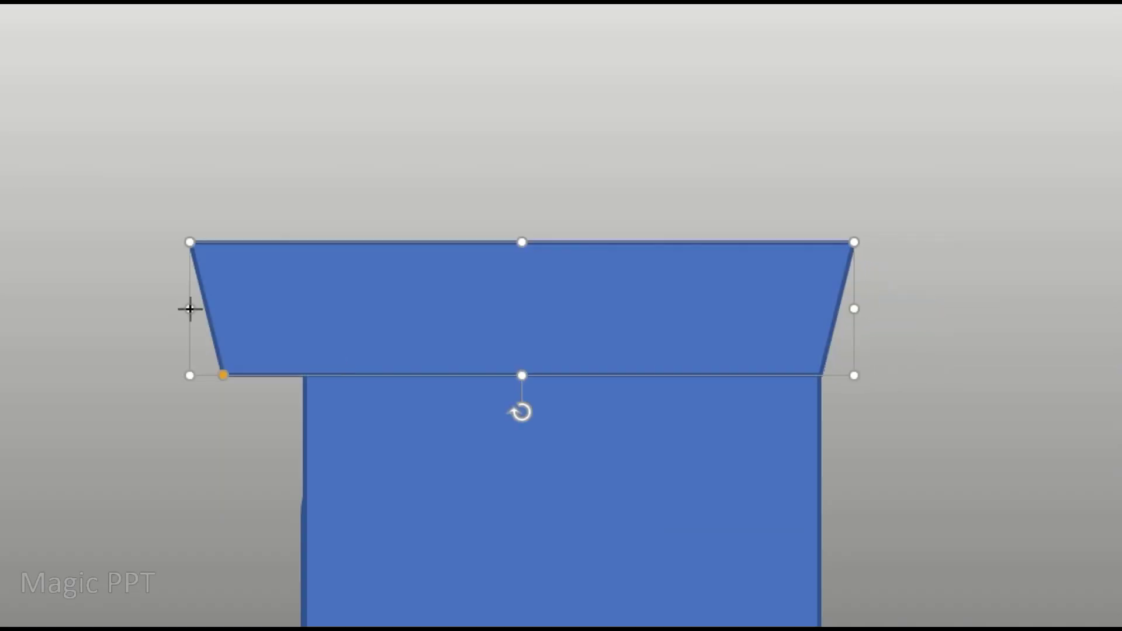
left_click_drag(189, 309, 280, 354)
left_click_drag(589, 346, 835, 356)
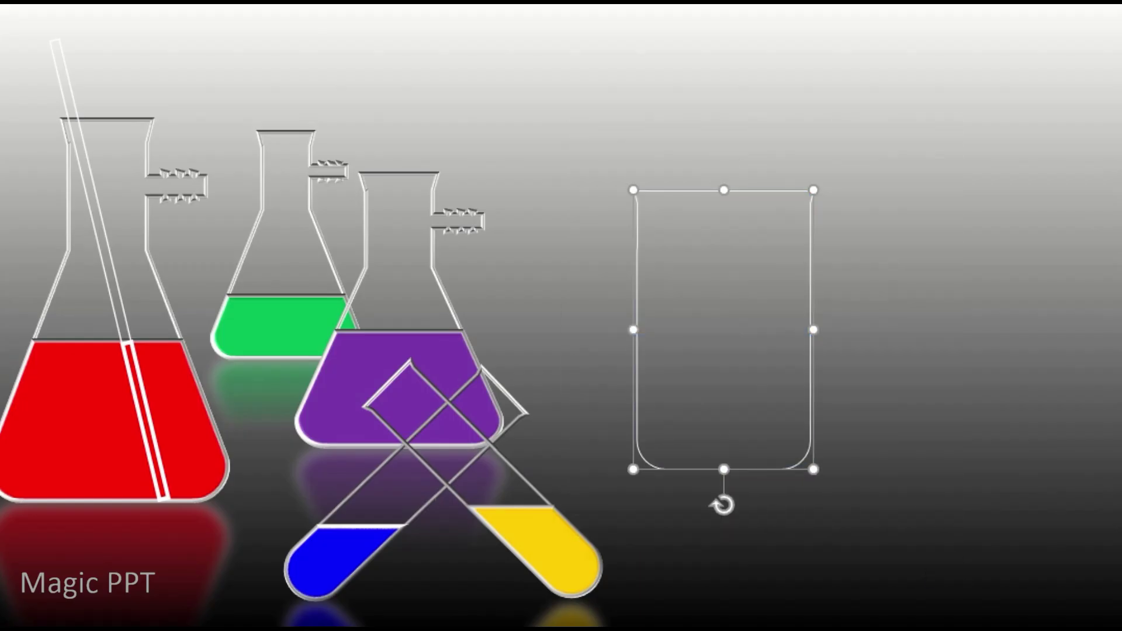
left_click(969, 205)
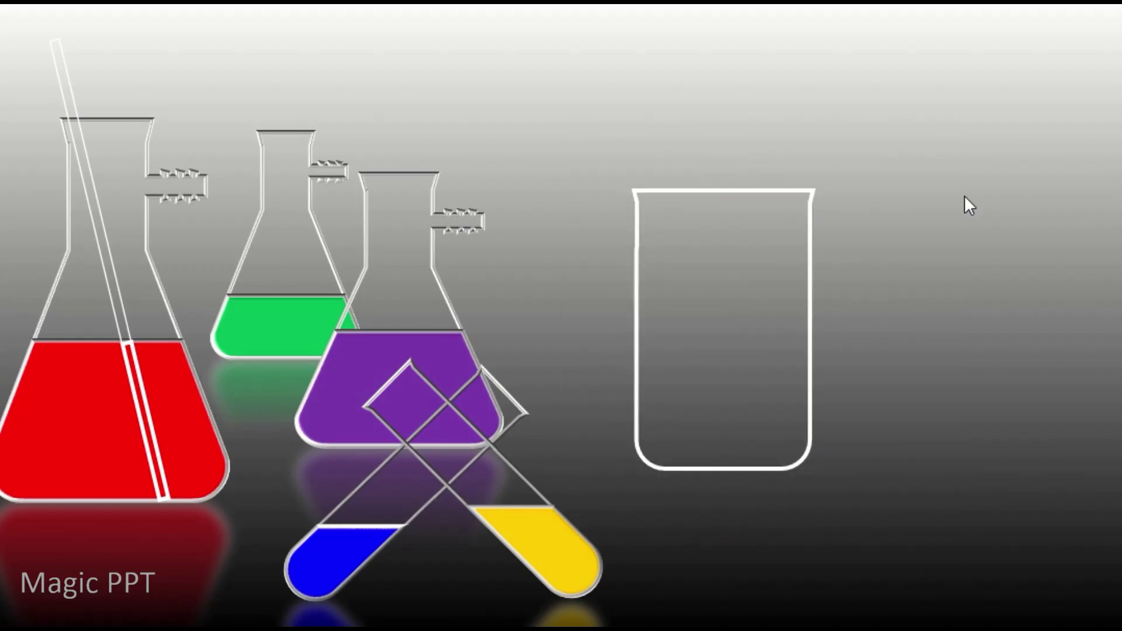
Duplicate the beaker, subtract a rectangle to shorten it, and move it onto the tall one
left_click_drag(810, 241, 1057, 250)
left_click_drag(852, 132, 1089, 313)
left_click(885, 375, "shift")
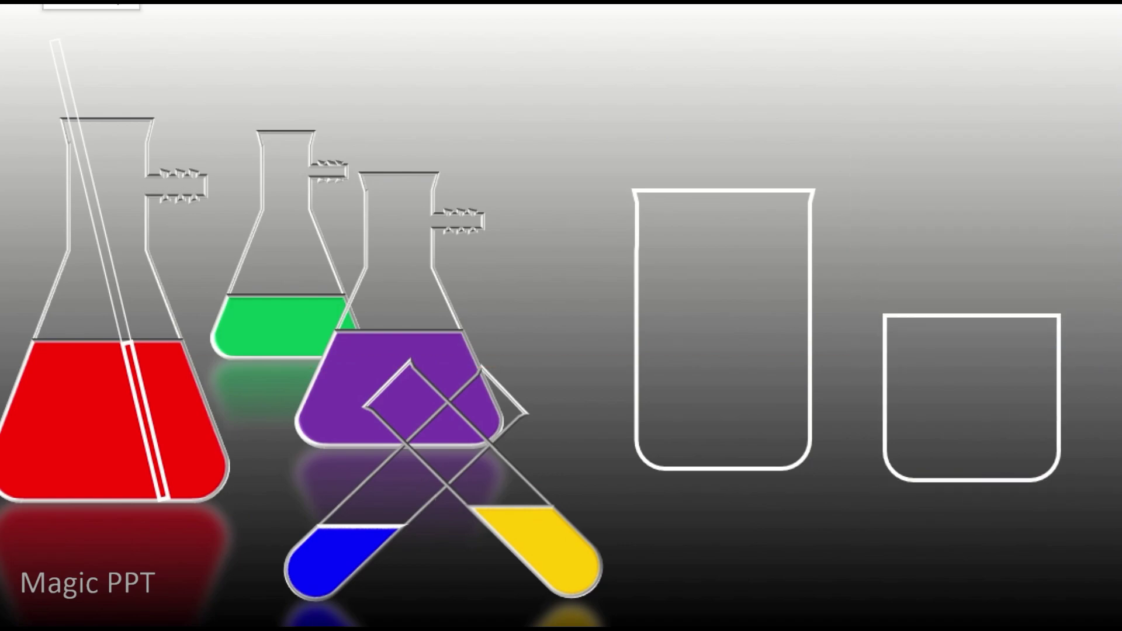
left_click_drag(988, 317, 741, 306)
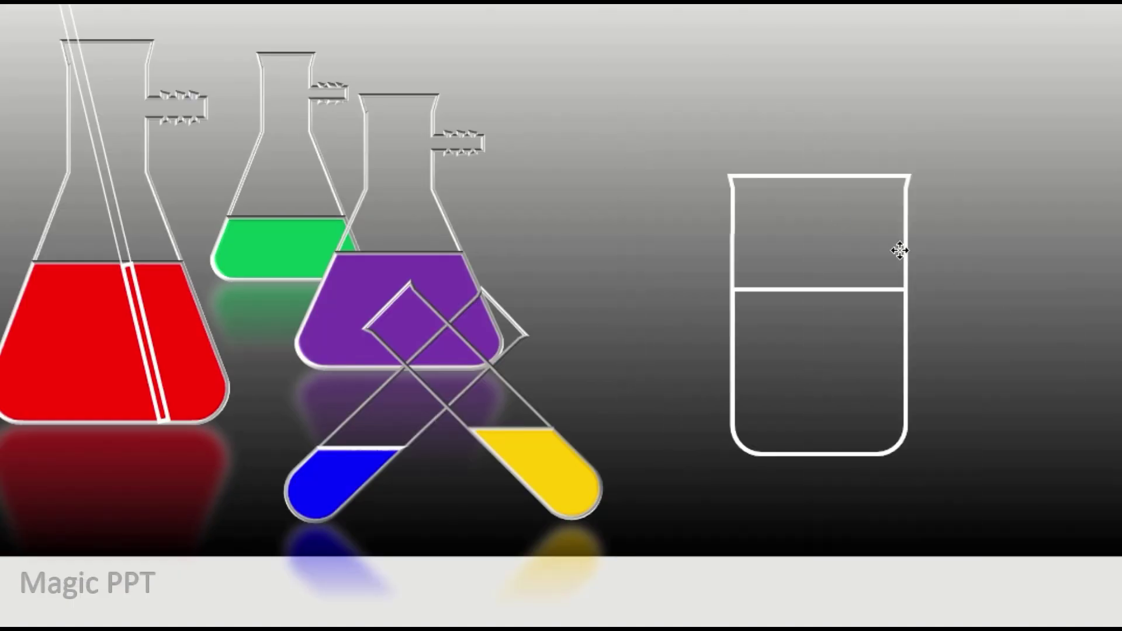
left_click_drag(899, 250, 883, 250)
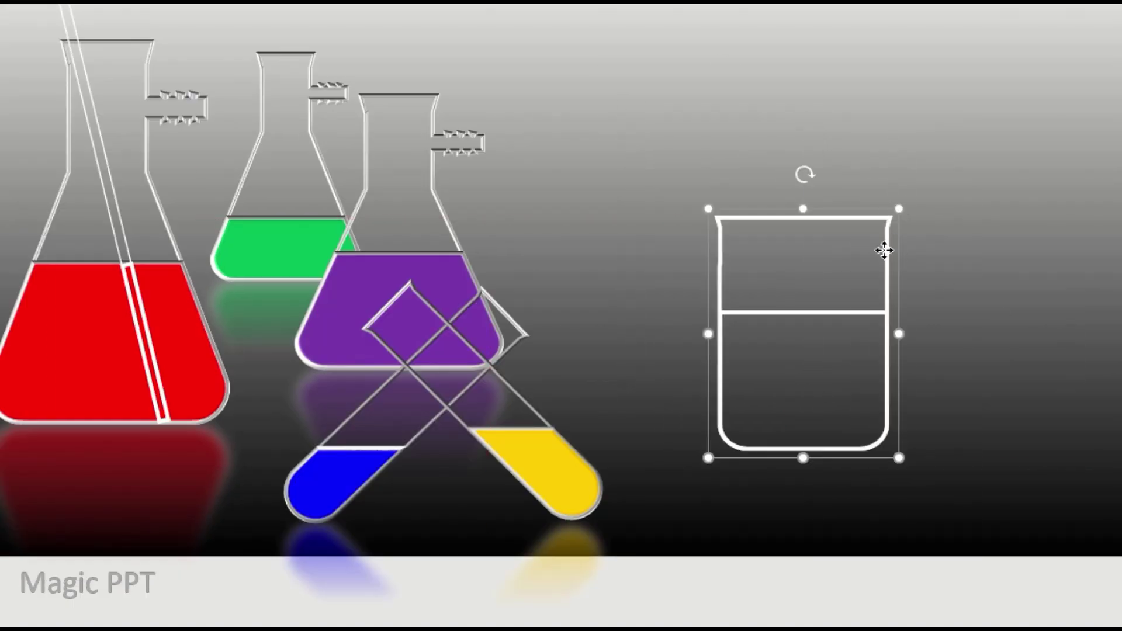
Duplicate the short beaker and select the red-liquid beaker in the copy
key("ctrl+d")
left_click_drag(864, 333, 856, 271)
left_click(982, 326)
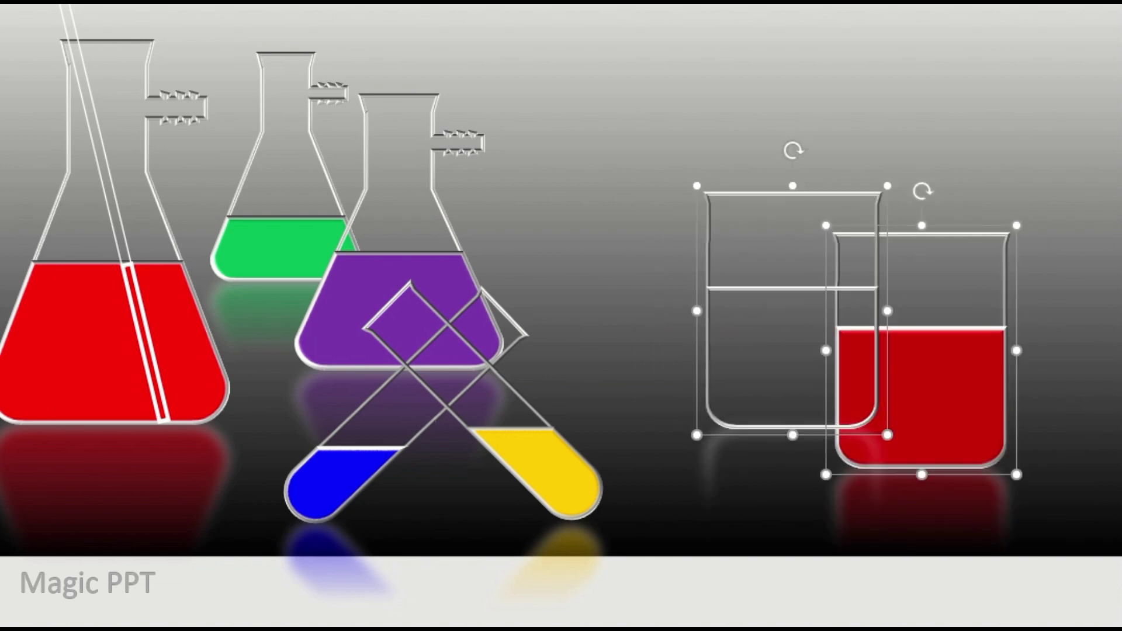
left_click(996, 348)
right_click(996, 349)
key("Escape")
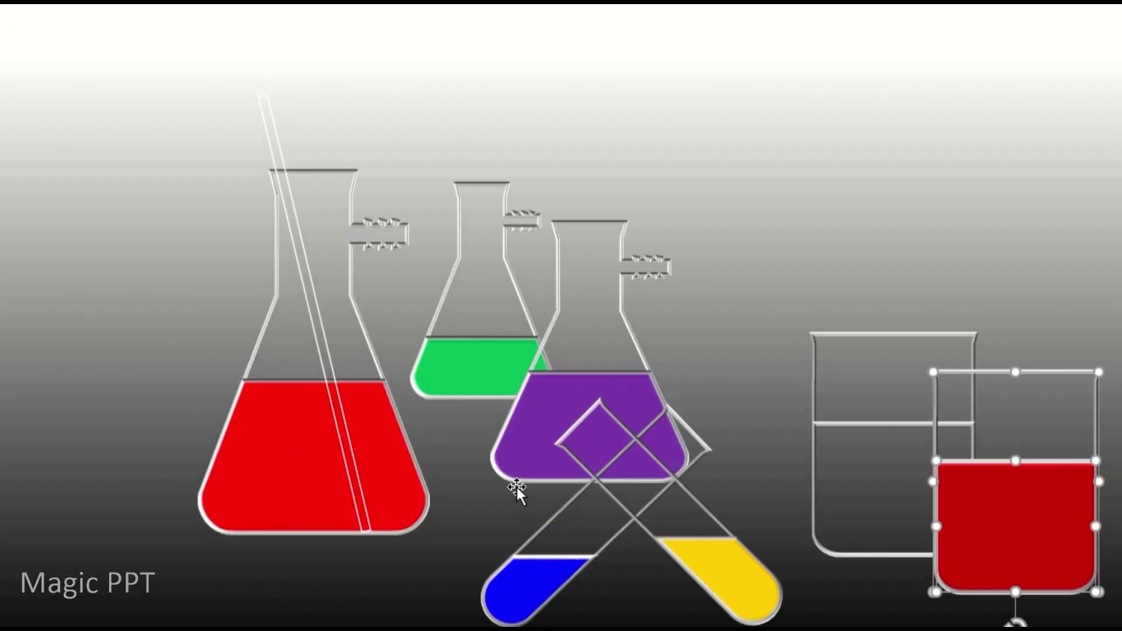
Set the red flask liquid's existing Wipe animation to a 4-second duration
key("Escape")
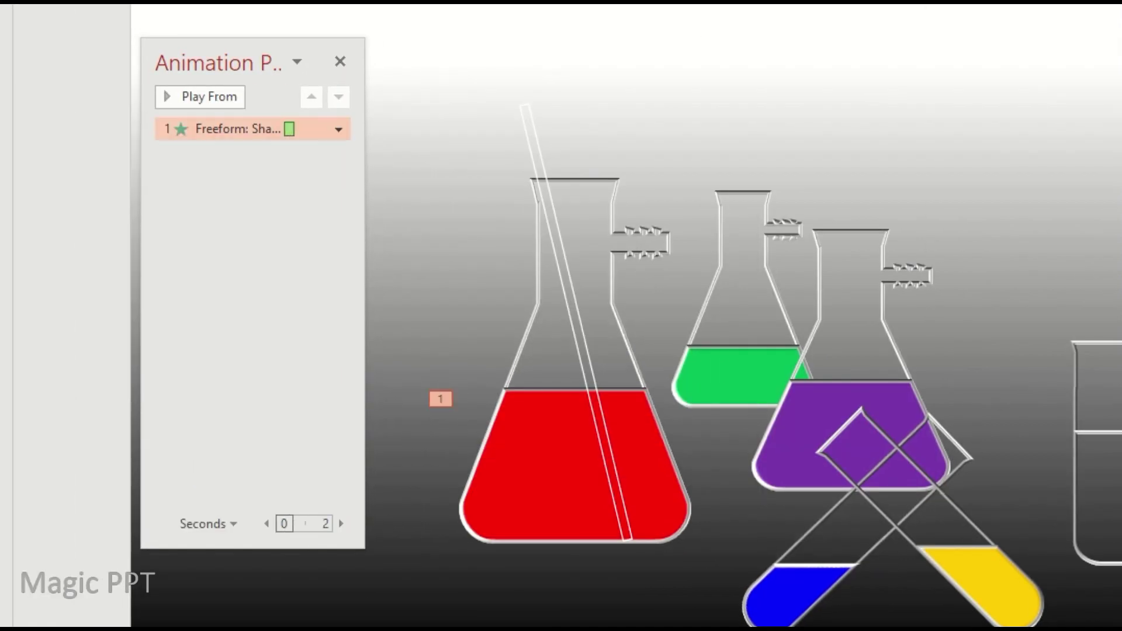
left_click(338, 129)
left_click(244, 252)
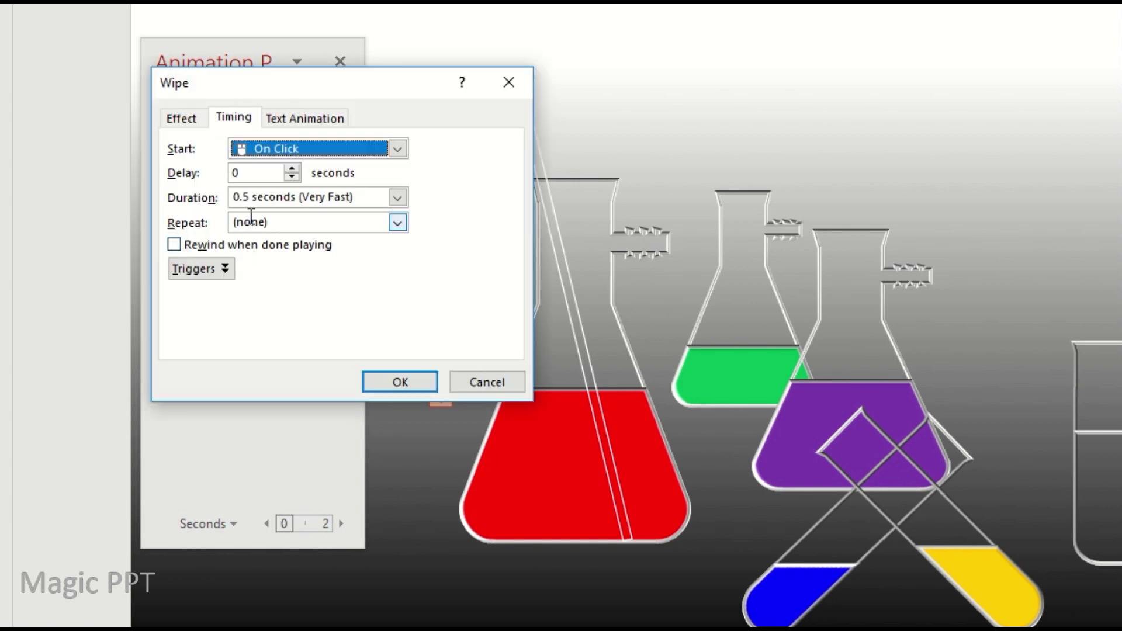
left_click(181, 118)
left_click(399, 382)
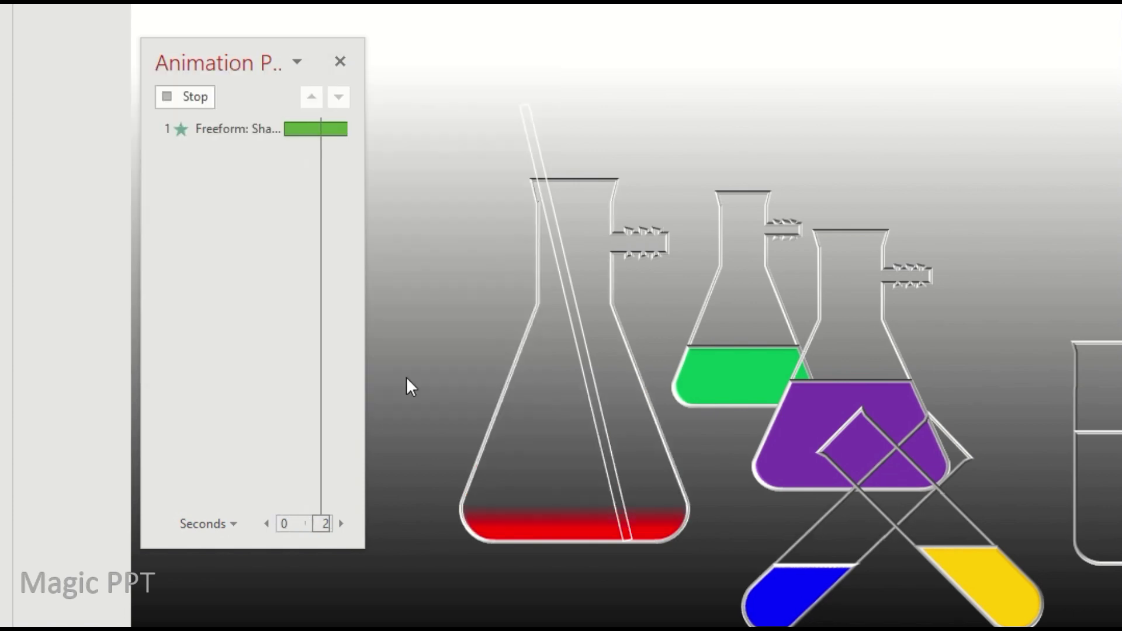
left_click(338, 129)
left_click(268, 253)
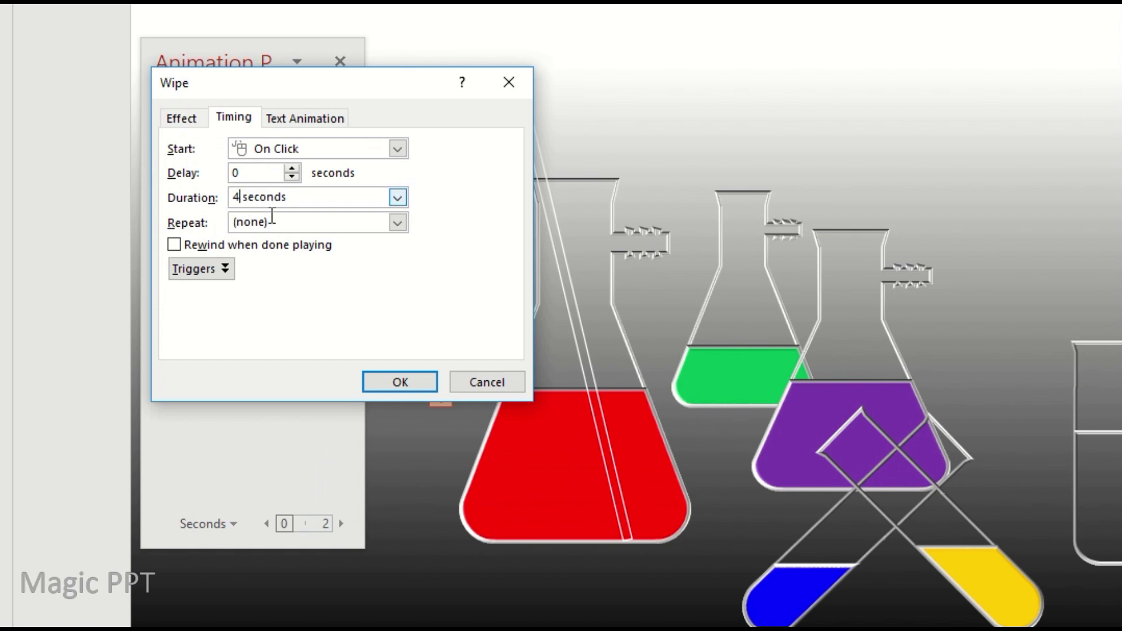
left_click(391, 380)
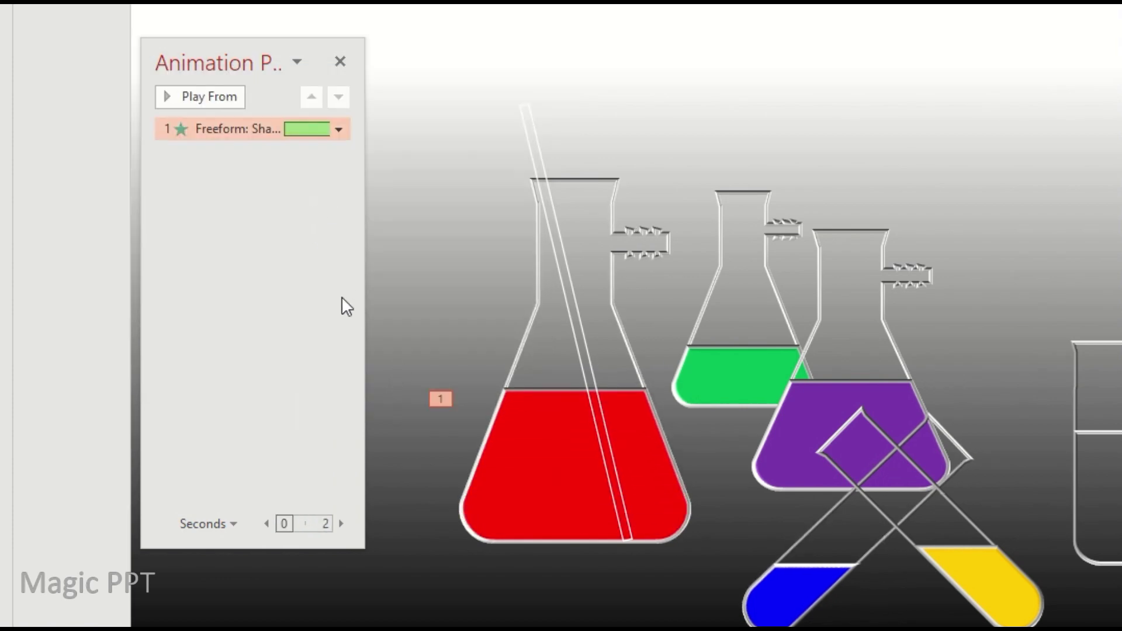
scroll(762, 318, "down", 3)
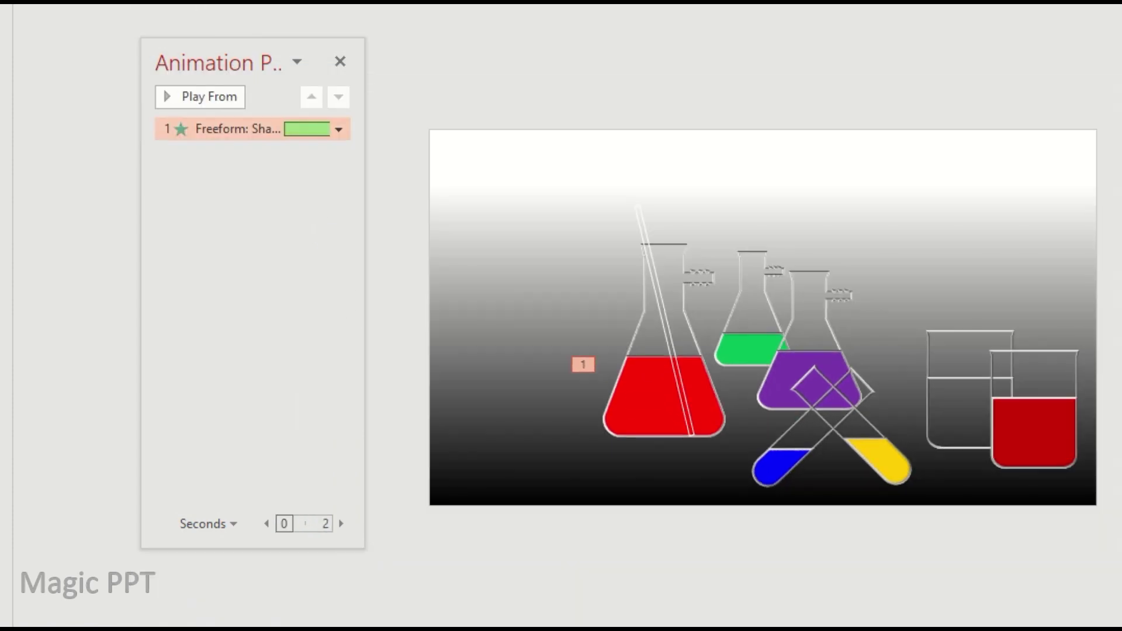
Select the liquid shapes, keep only the red flask liquid, and preview its wipe
left_click(1029, 404)
left_click(777, 468, "shift")
left_click(876, 462, "shift")
left_click(748, 348, "shift")
left_click(807, 380, "shift")
left_click(654, 403, "shift")
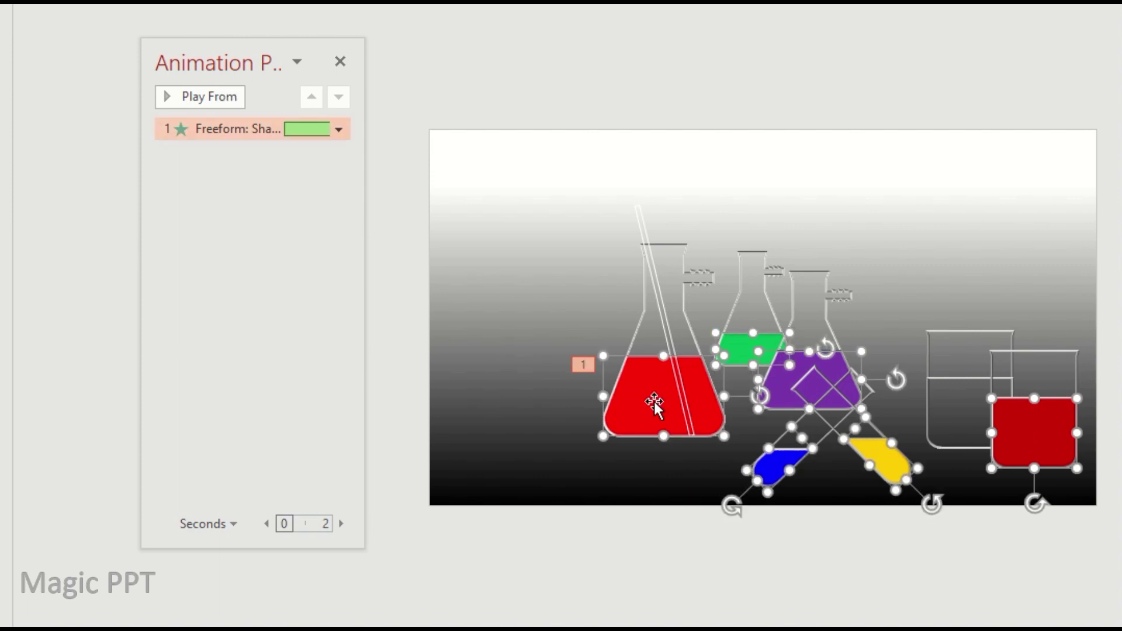
left_click(661, 399)
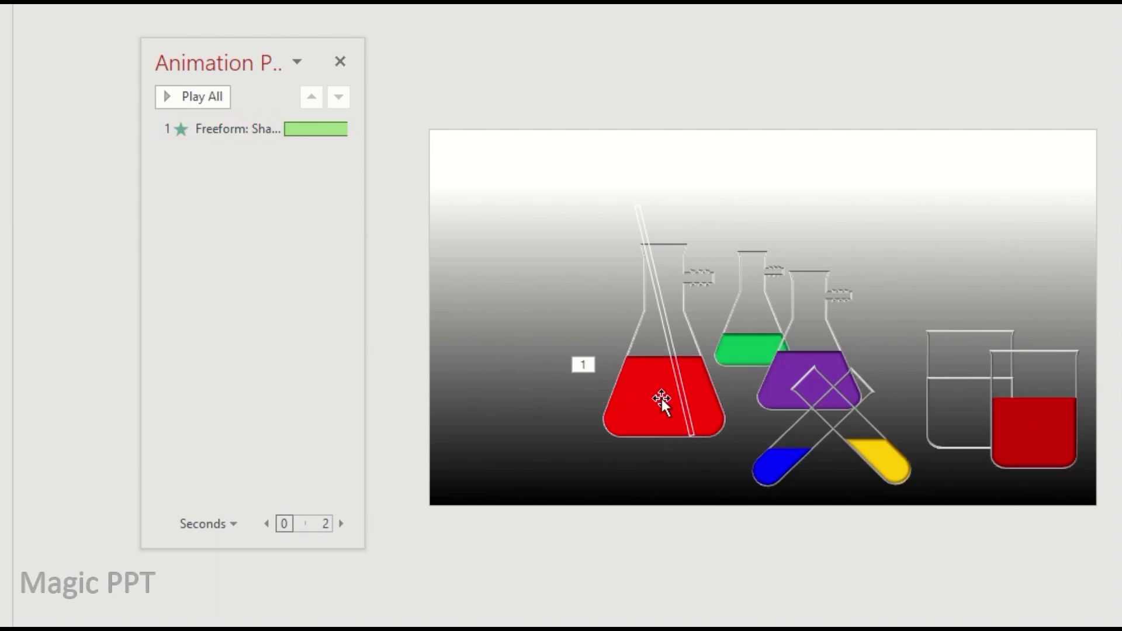
scroll(662, 398, "up", 3)
left_click(198, 95)
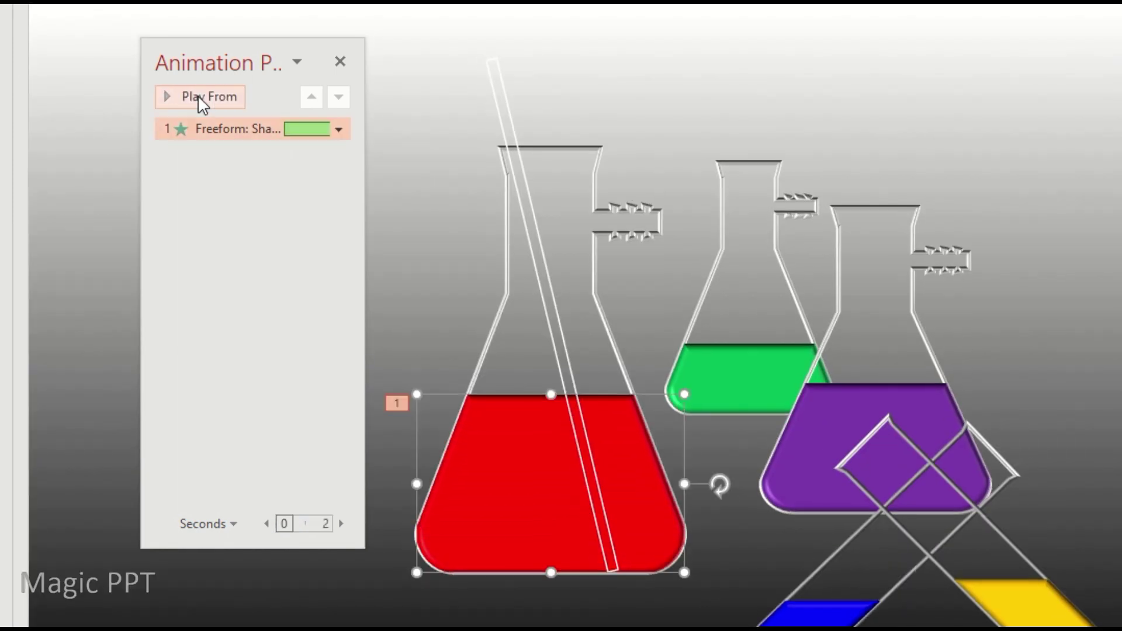
Add Wipe entrance animations to the green and purple liquids
left_click(728, 388)
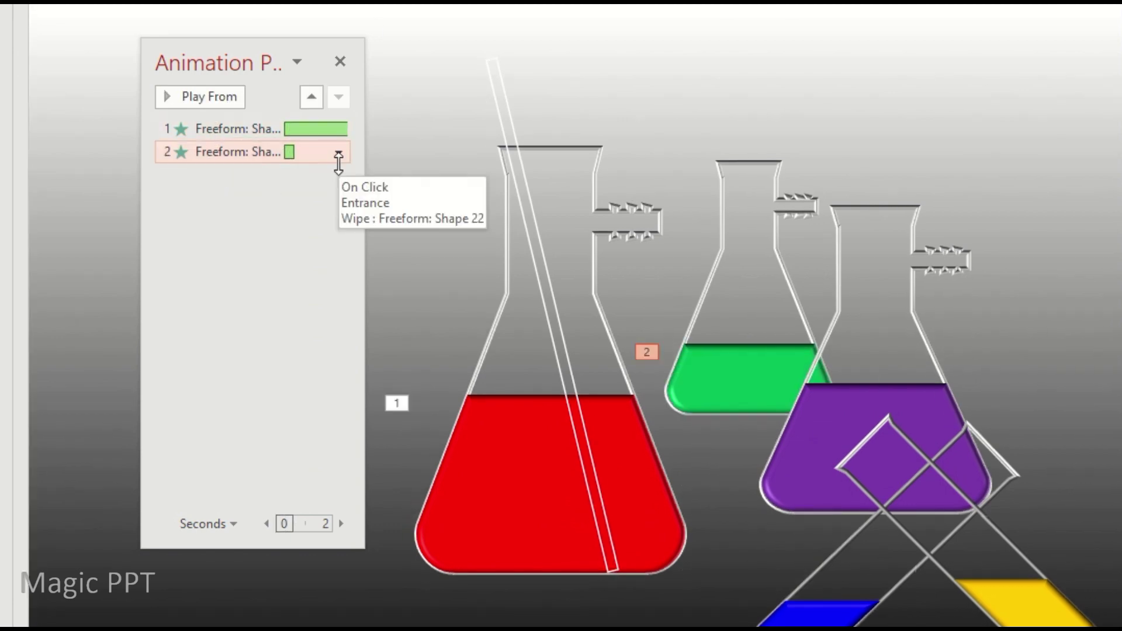
left_click(338, 153)
left_click(257, 245)
key("Return")
left_click(900, 401)
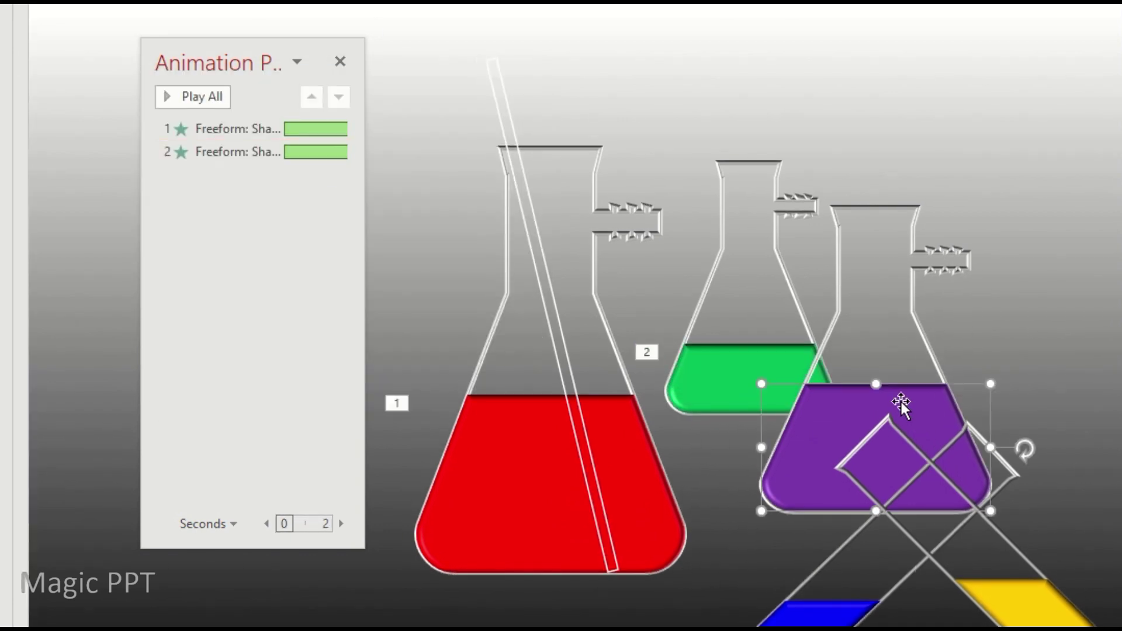
left_click(337, 175)
left_click(213, 274)
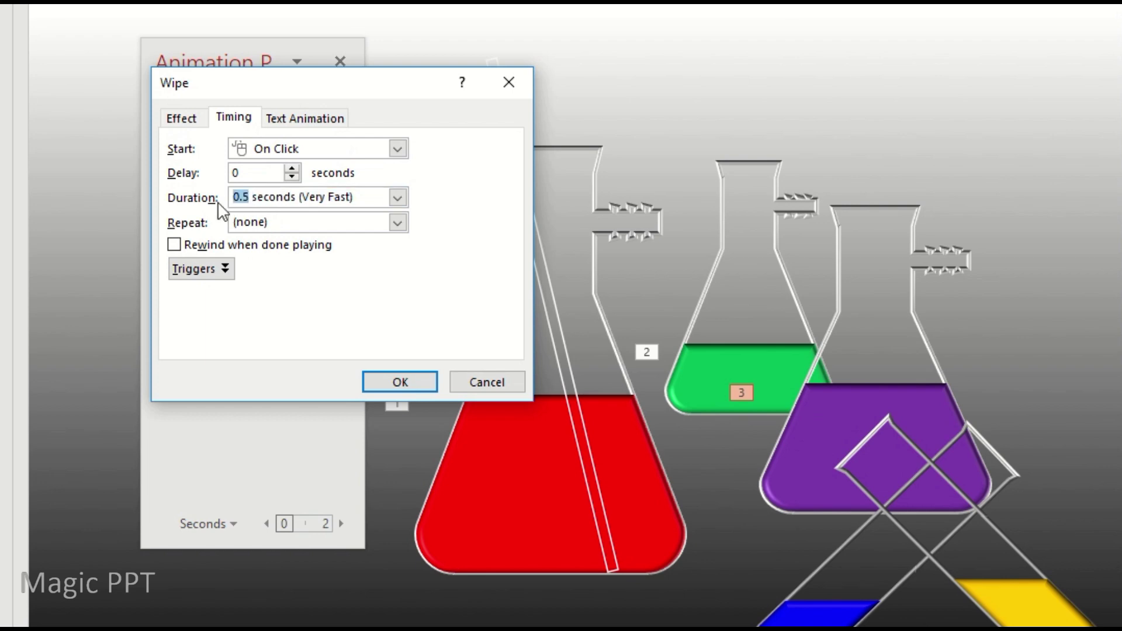
key("Return")
Add Wipe entrance animations to the blue and yellow test tube liquids
left_click(835, 590)
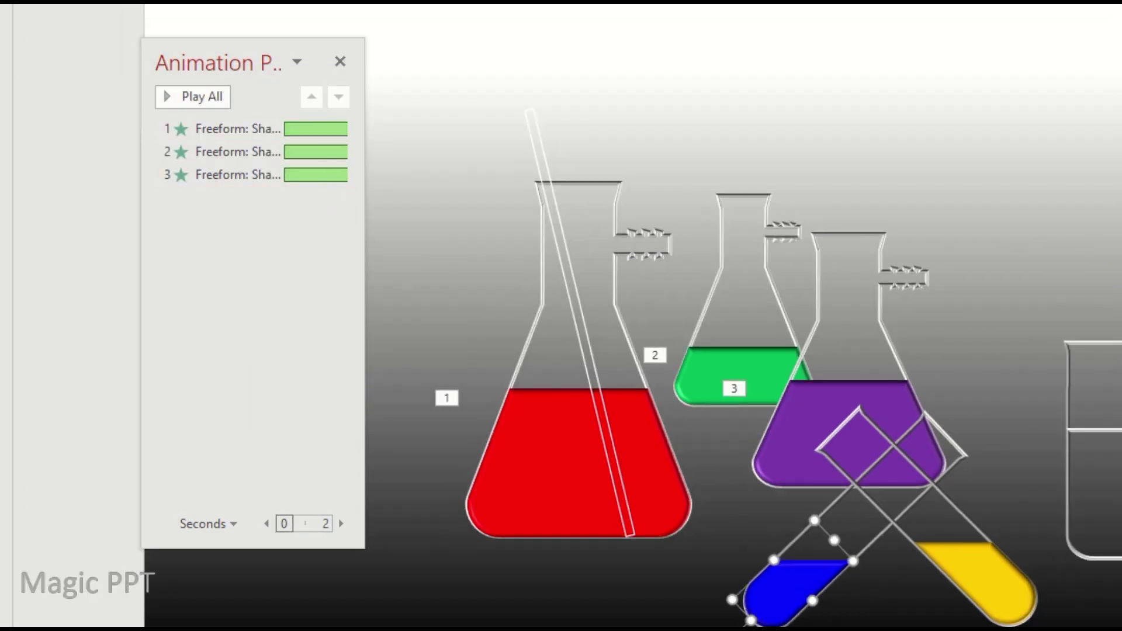
double_click(260, 196)
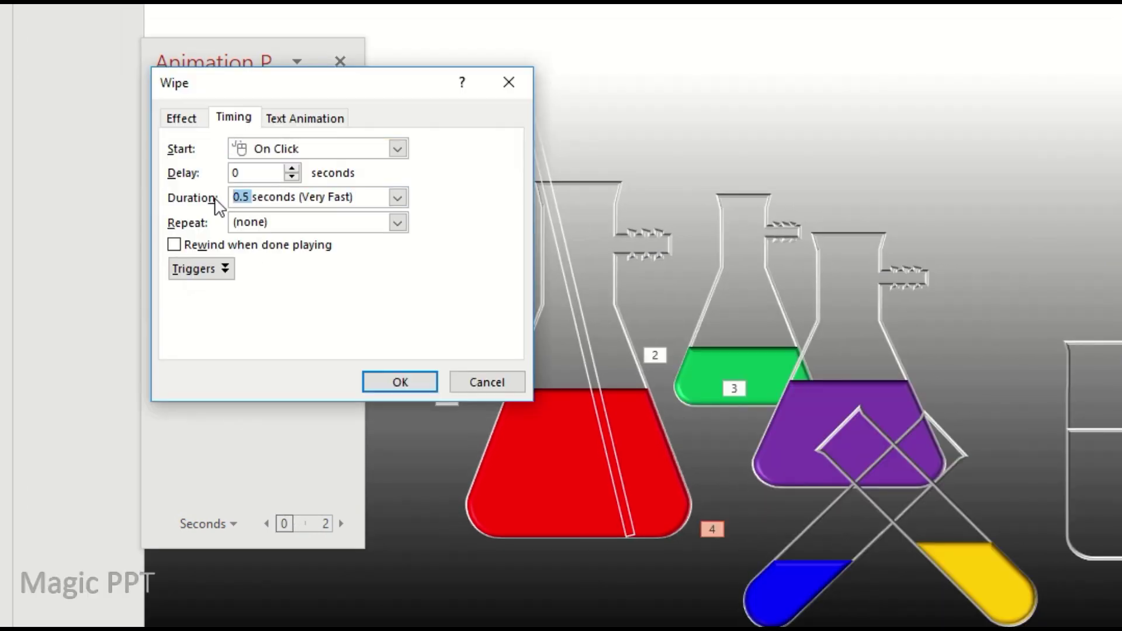
left_click(403, 383)
left_click(977, 556)
left_click(200, 110)
left_click(338, 220)
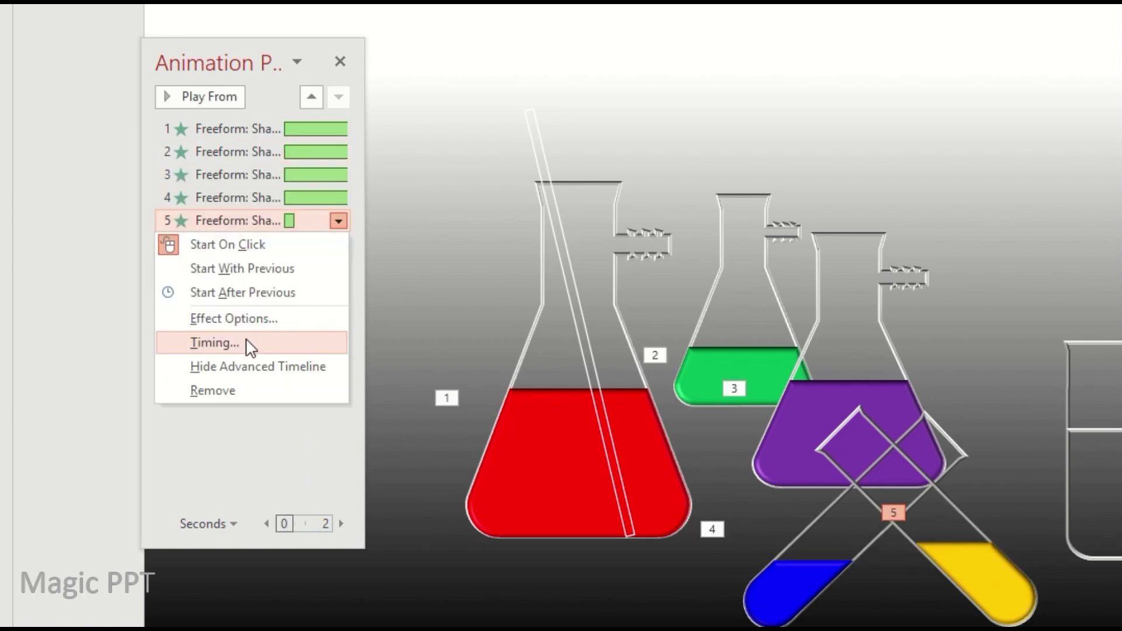
left_click(215, 345)
key("Return")
Give the red beaker liquid a Wipe entrance lasting 6 seconds
left_click(1064, 443)
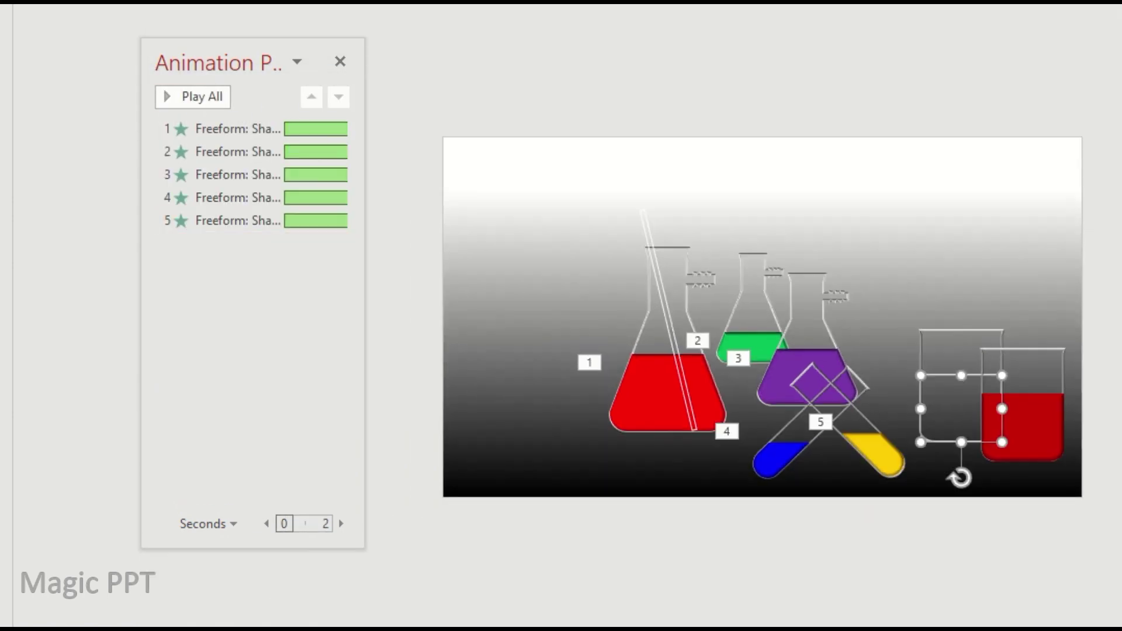
left_click(1019, 426)
left_click(343, 253)
left_click(216, 367)
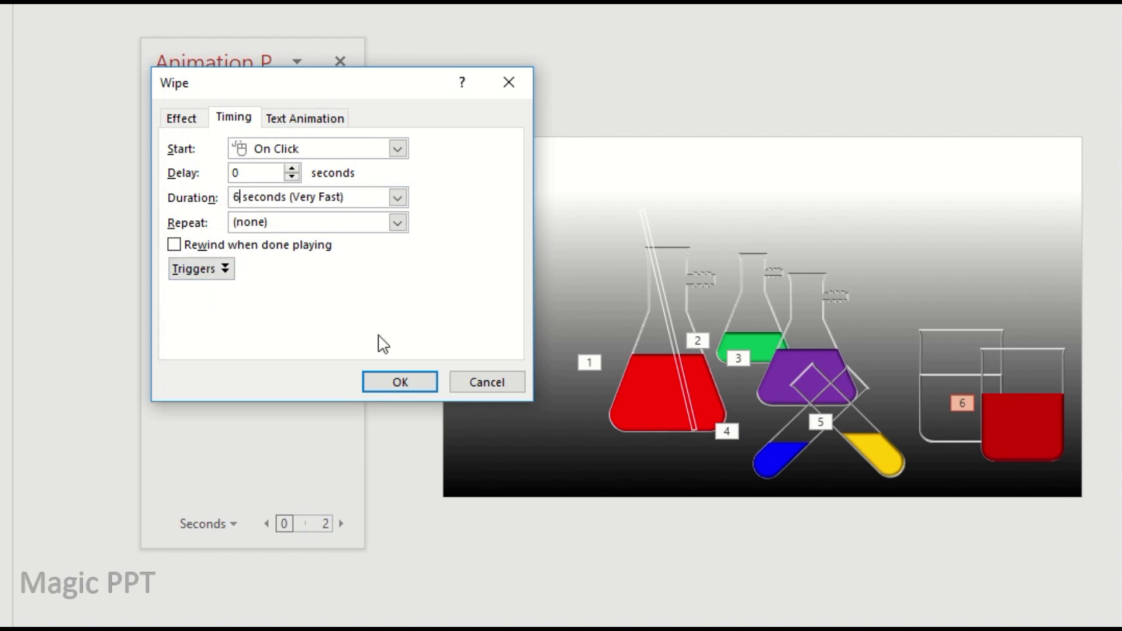
left_click(400, 382)
Retime the purple wipe and set the green wipe's duration to 5 seconds
left_click(781, 365)
left_click(338, 174)
left_click(272, 296)
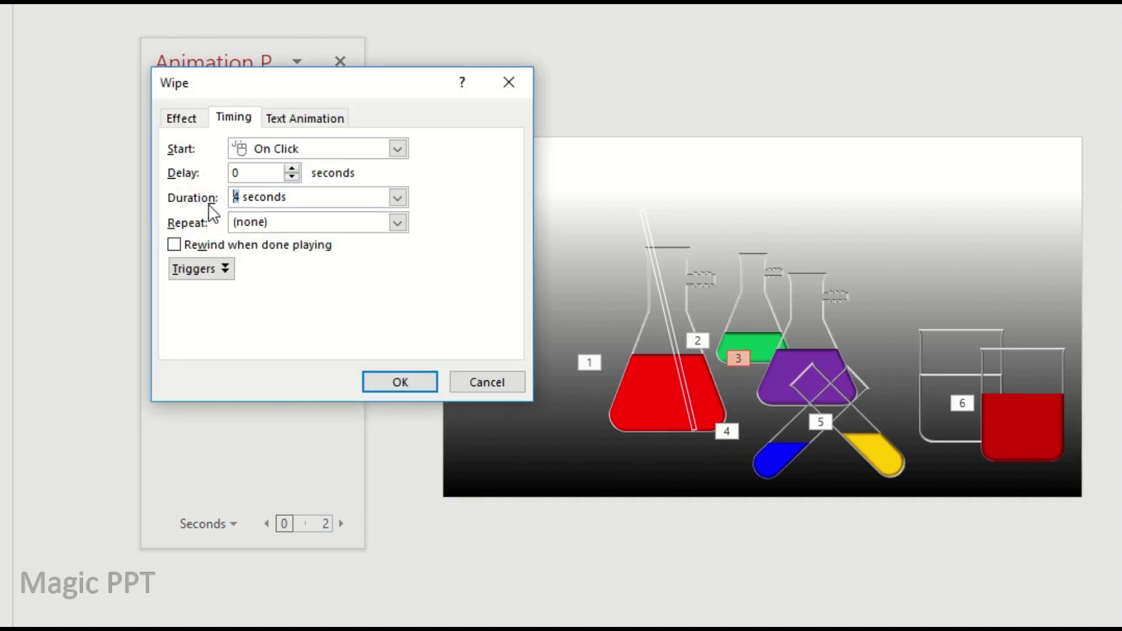
left_click(400, 382)
left_click(731, 345)
left_click(338, 152)
left_click(215, 274)
double_click(237, 197)
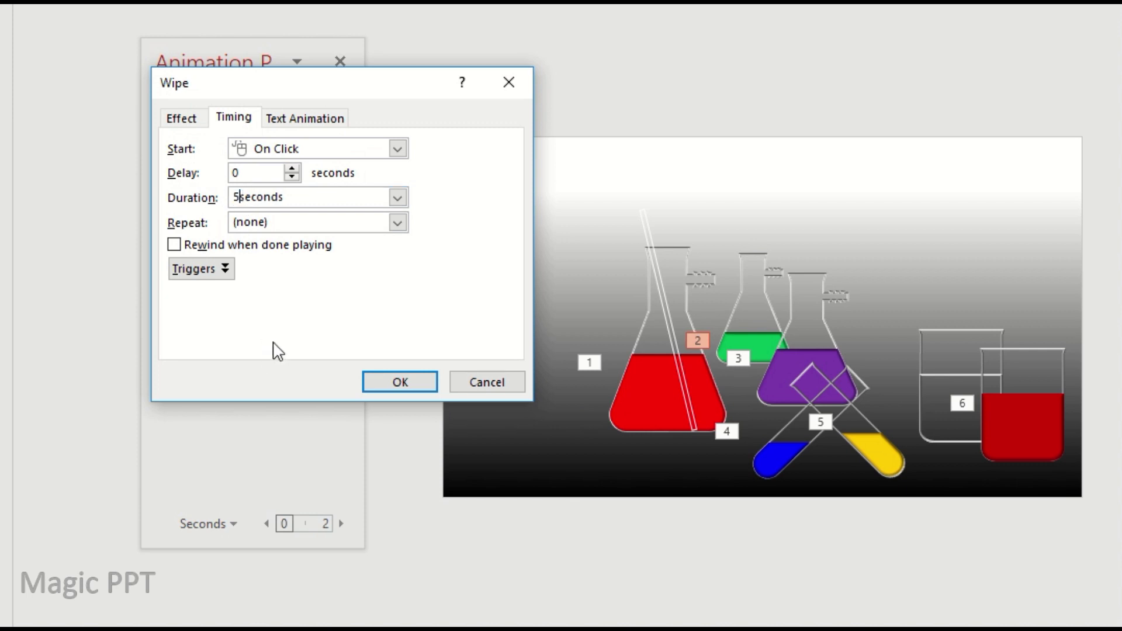
left_click(401, 382)
Set the yellow tube wipe's duration to 6 seconds
left_click(871, 458)
left_click(339, 220)
left_click(215, 342)
double_click(236, 197)
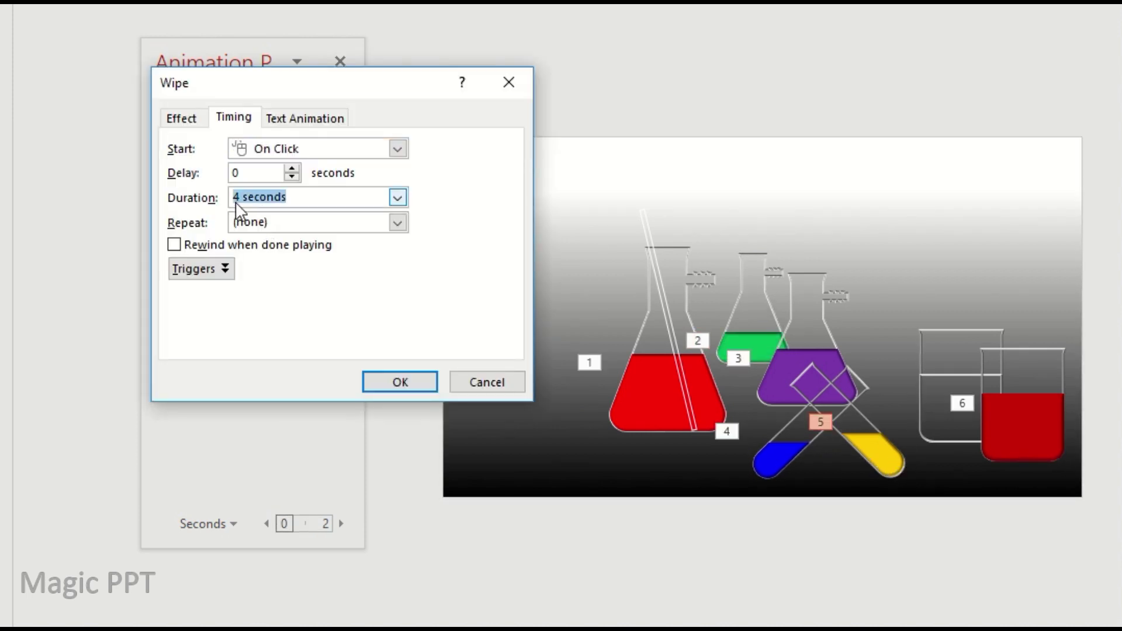
left_click(374, 382)
Set animations 2–6 to Start With Previous and preview all the liquid fills
left_click(339, 130)
left_click(338, 130)
left_click(339, 152)
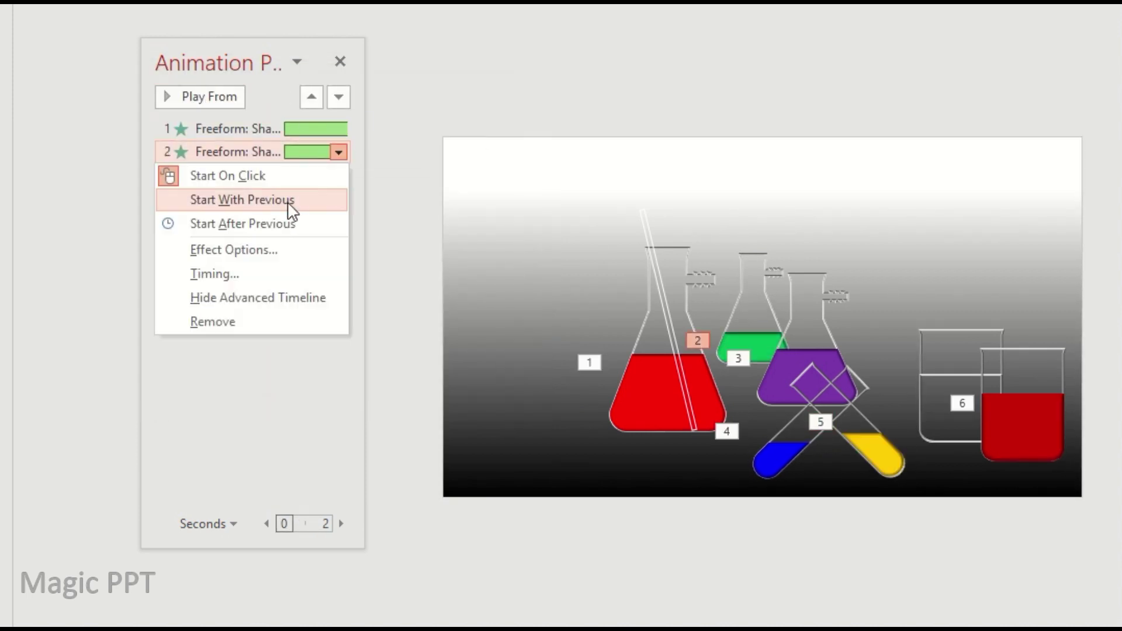
left_click(291, 200)
left_click(286, 223)
left_click(286, 245)
left_click(285, 268)
left_click(338, 243)
left_click(288, 291)
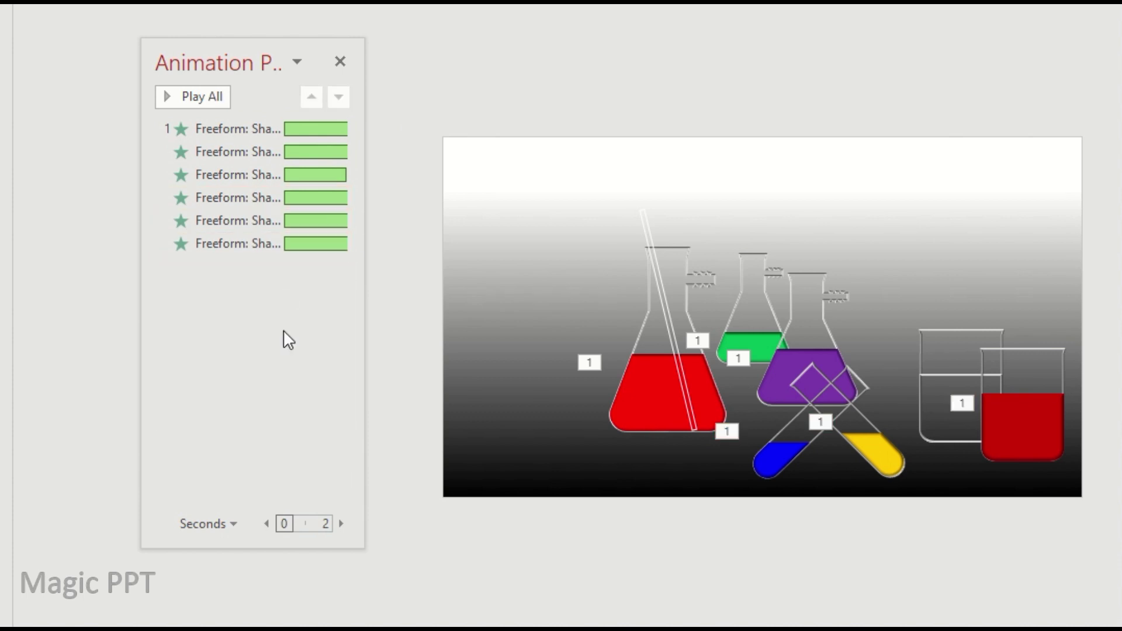
left_click(200, 97)
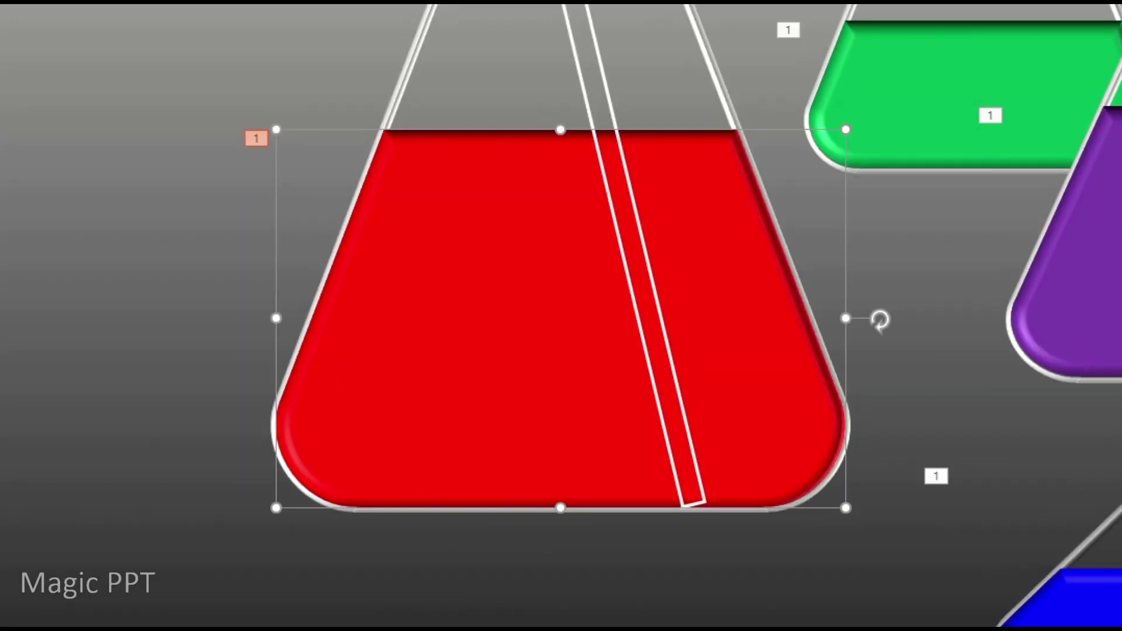
Draw the scale's vertical spine and a tick line inside the red flask, then select all lines
left_click_drag(446, 260, 447, 407)
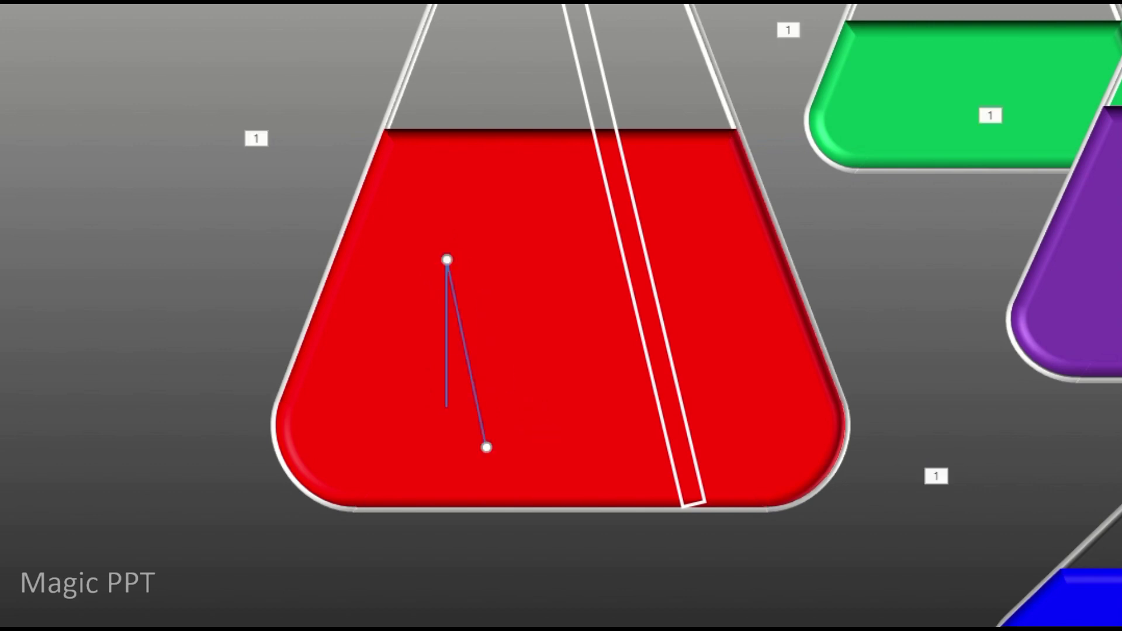
left_click_drag(486, 448, 503, 260)
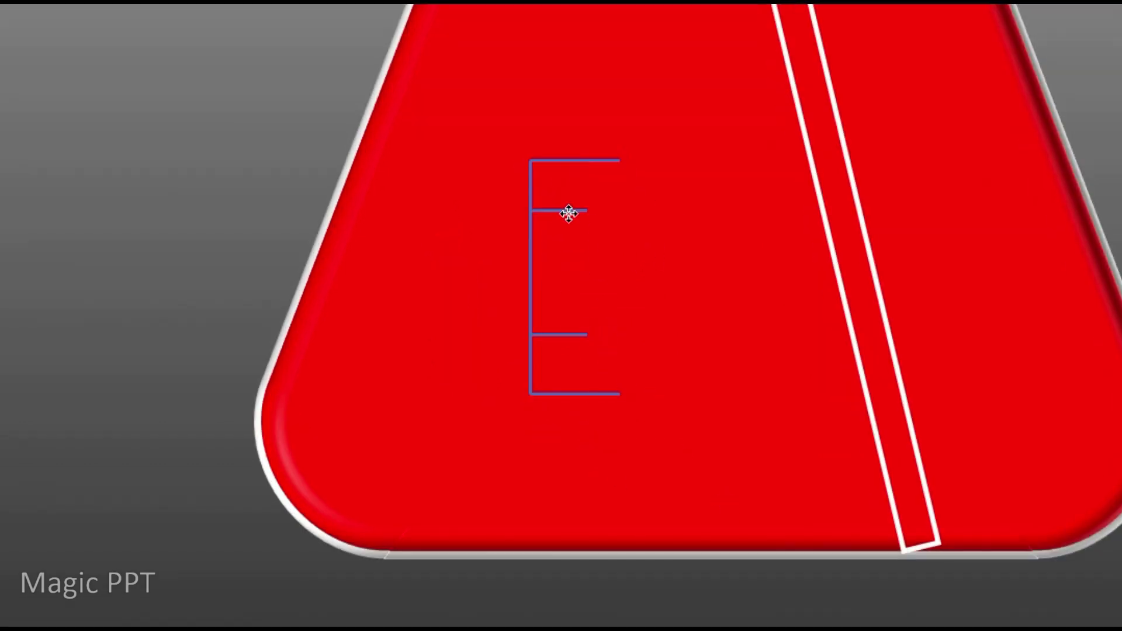
key("ctrl+a")
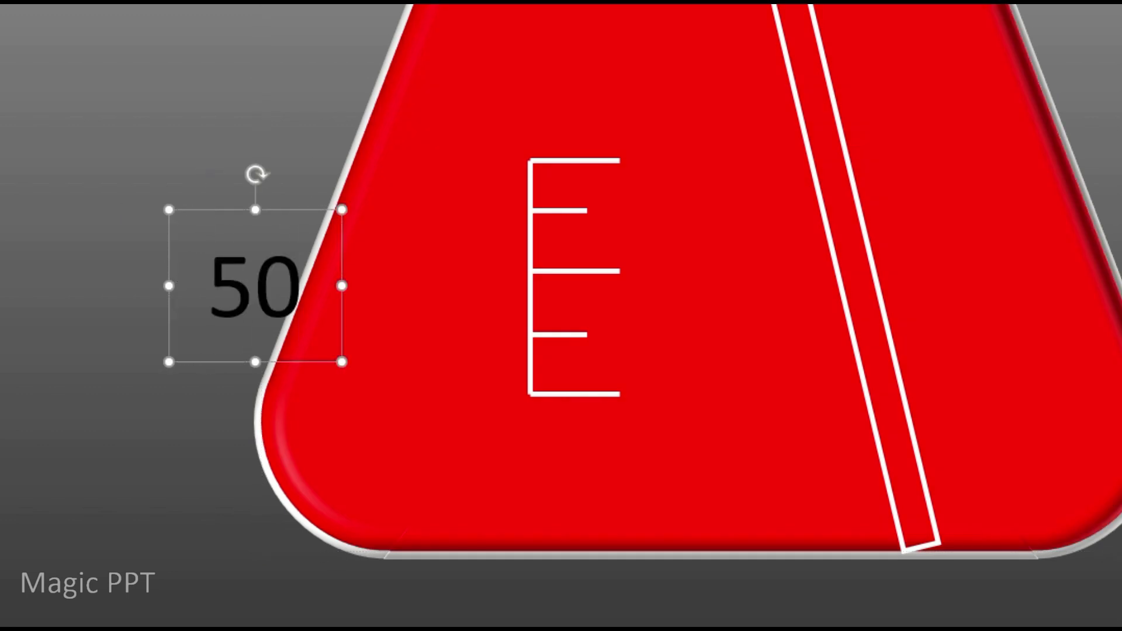
Place the 50 label and pasted copies beside the ticks, renumbered up to 250, then select the whole scale
left_click_drag(254, 287, 664, 388)
key("ctrl+v")
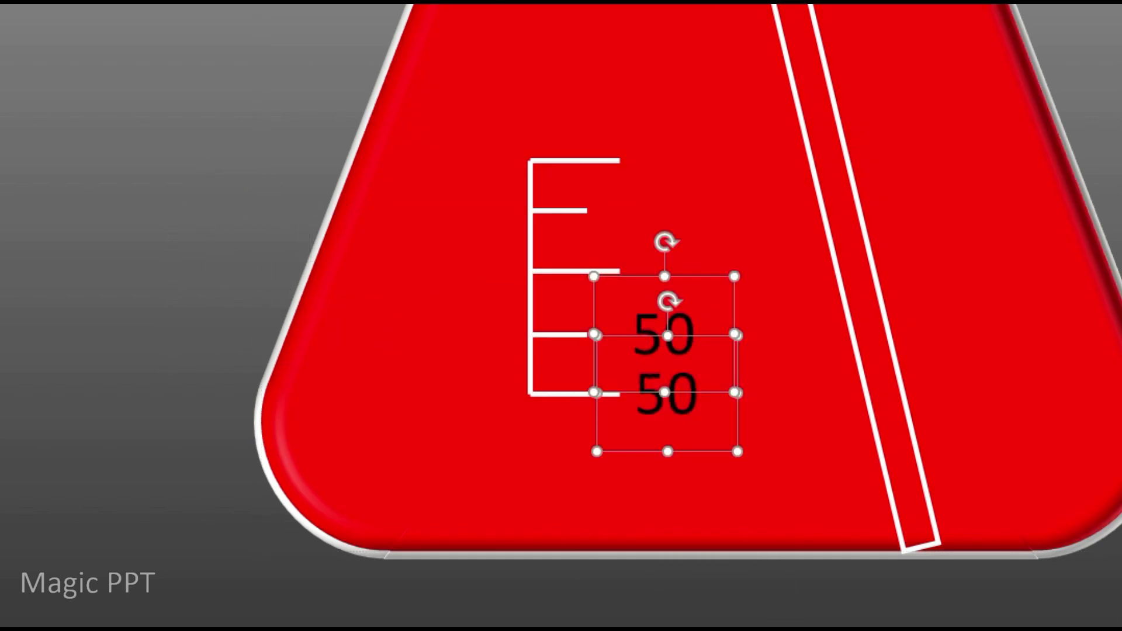
left_click_drag(576, 160, 575, 71)
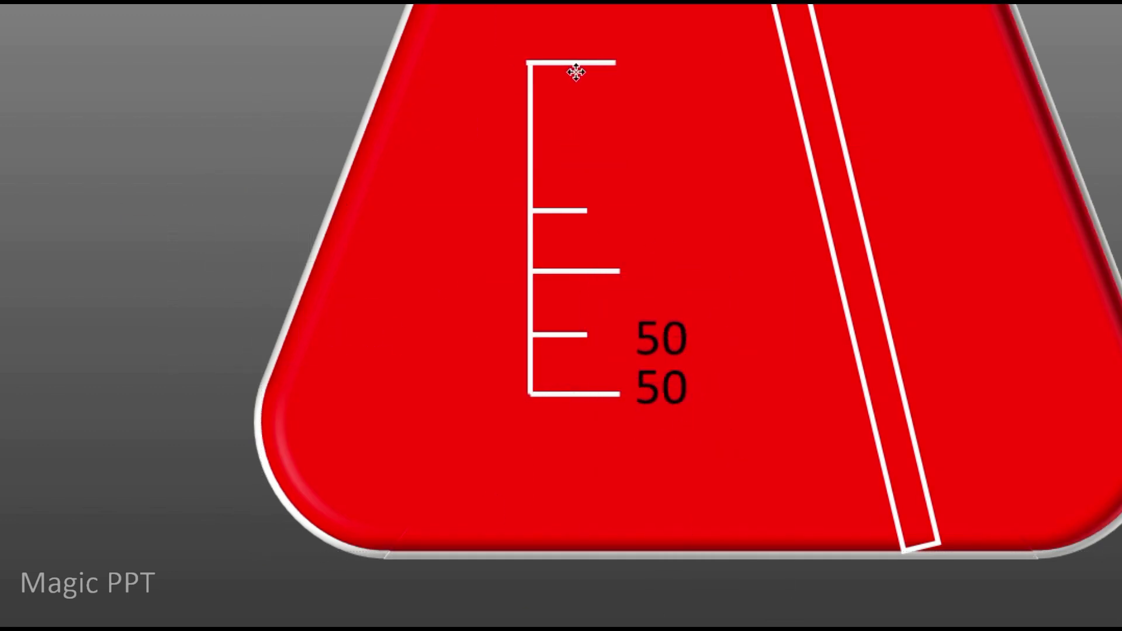
key("ctrl+v")
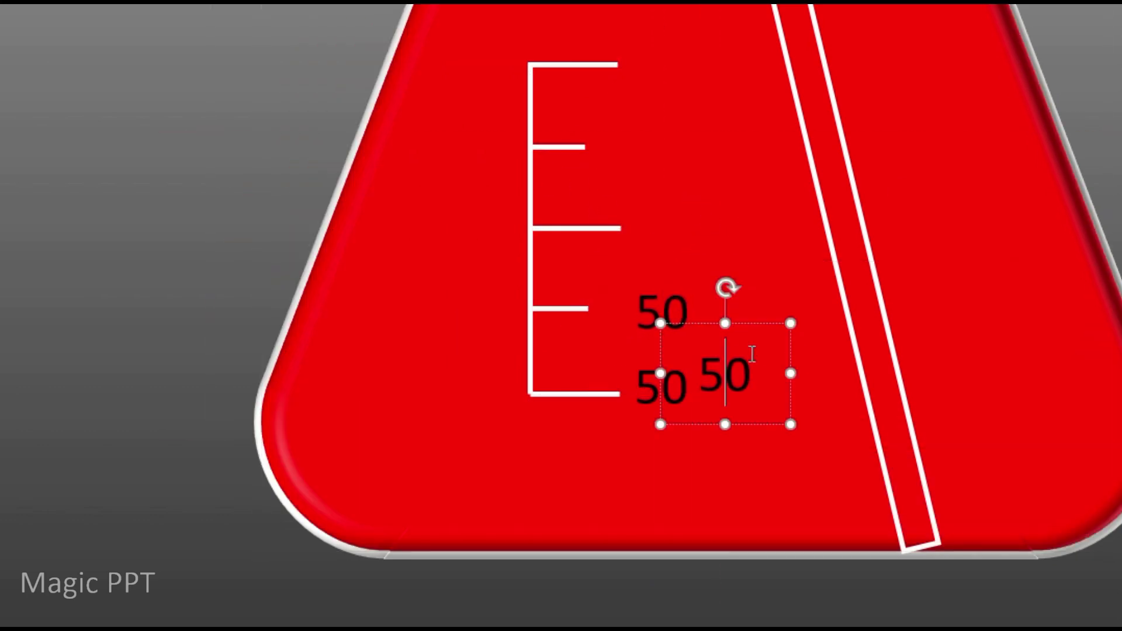
mouse_move(727, 370)
left_mouse_down()
mouse_move(707, 201)
mouse_move(678, 225)
left_mouse_up()
key("ctrl+v")
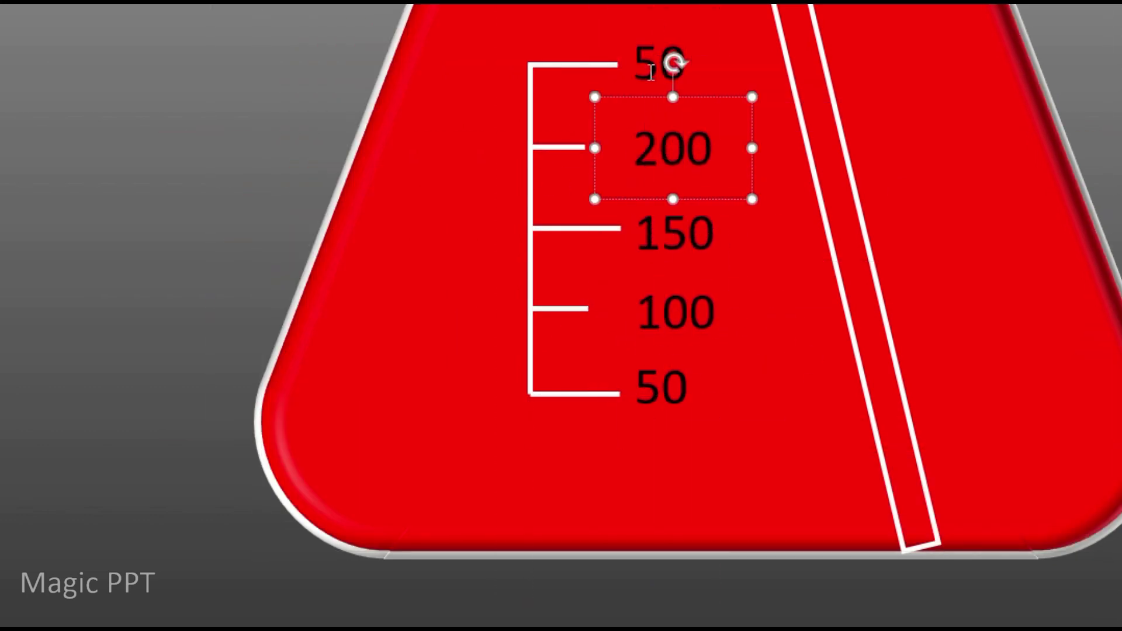
left_click_drag(815, 601, 564, 14)
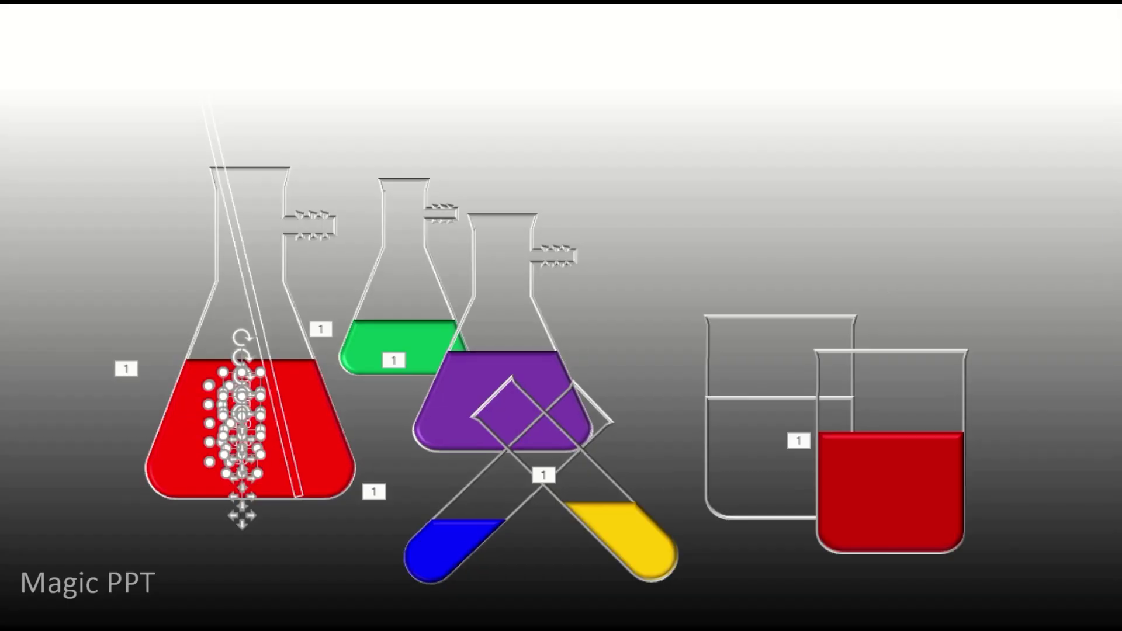
Reposition the grouped scale so it sits inside the red flask's liquid
left_click_drag(255, 468, 111, 465)
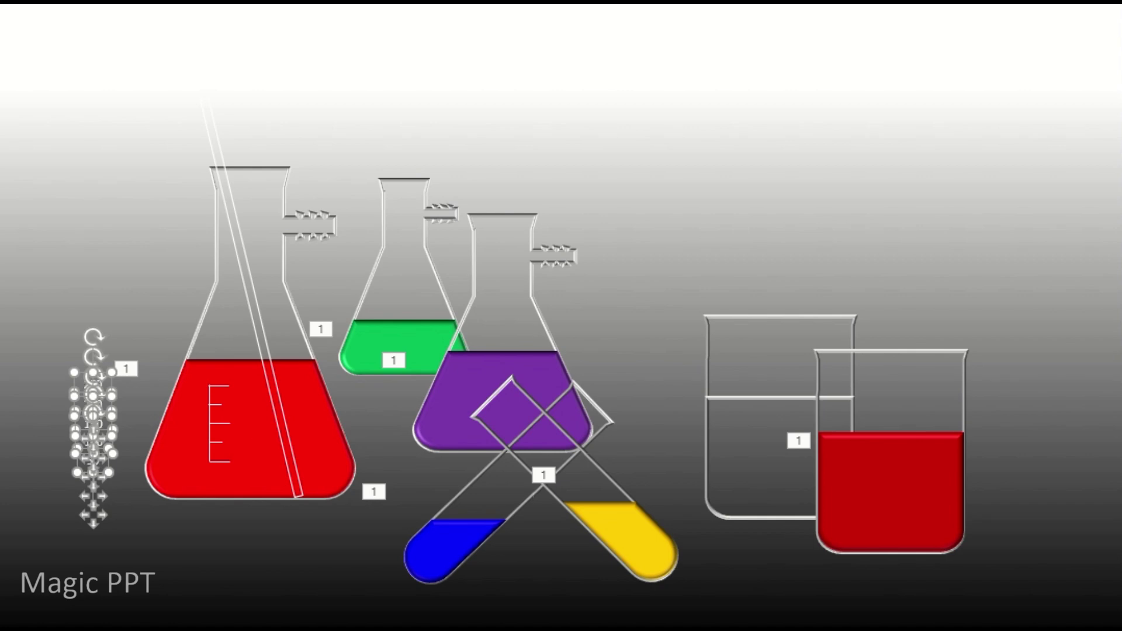
left_click_drag(94, 514, 241, 514)
left_click_drag(277, 554, 190, 358)
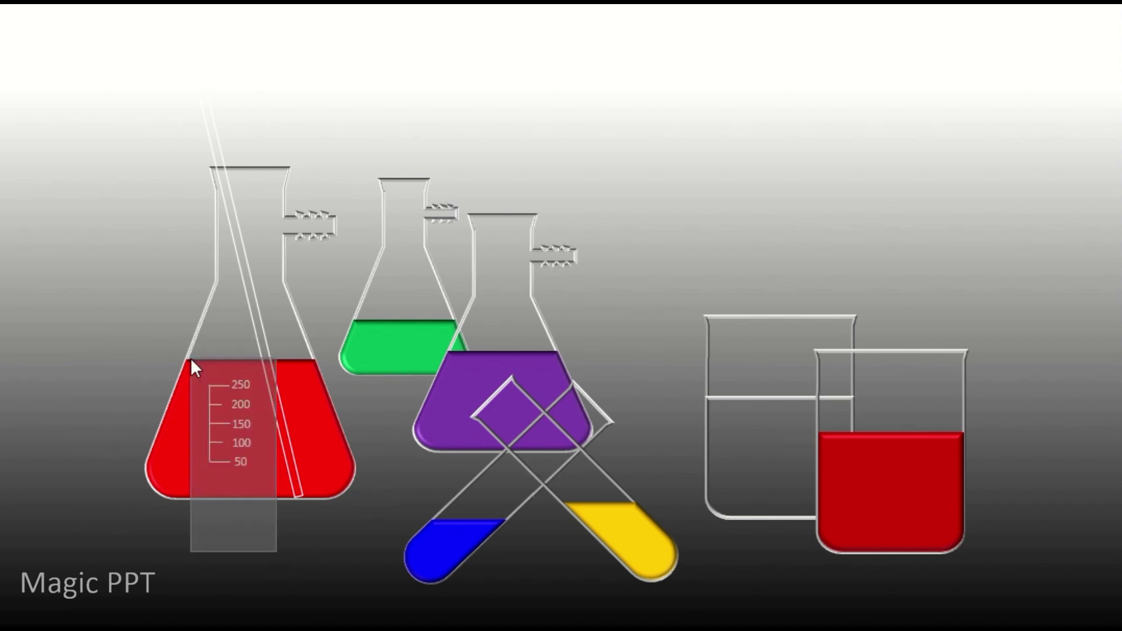
right_click(243, 467)
right_click(243, 470)
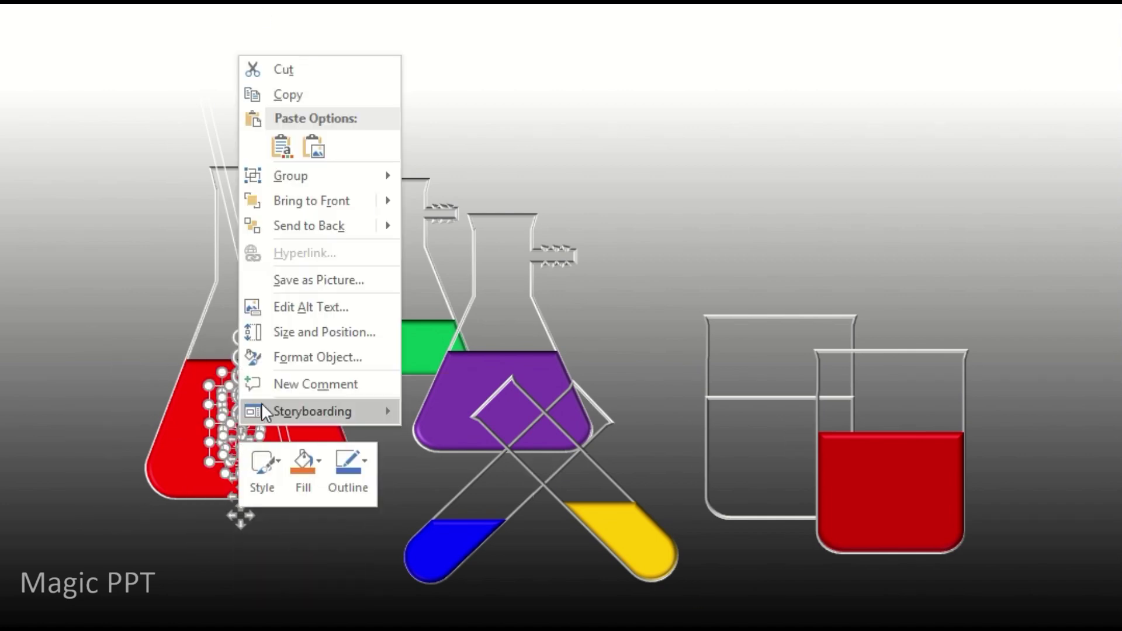
key("Escape")
left_click_drag(258, 486, 268, 491)
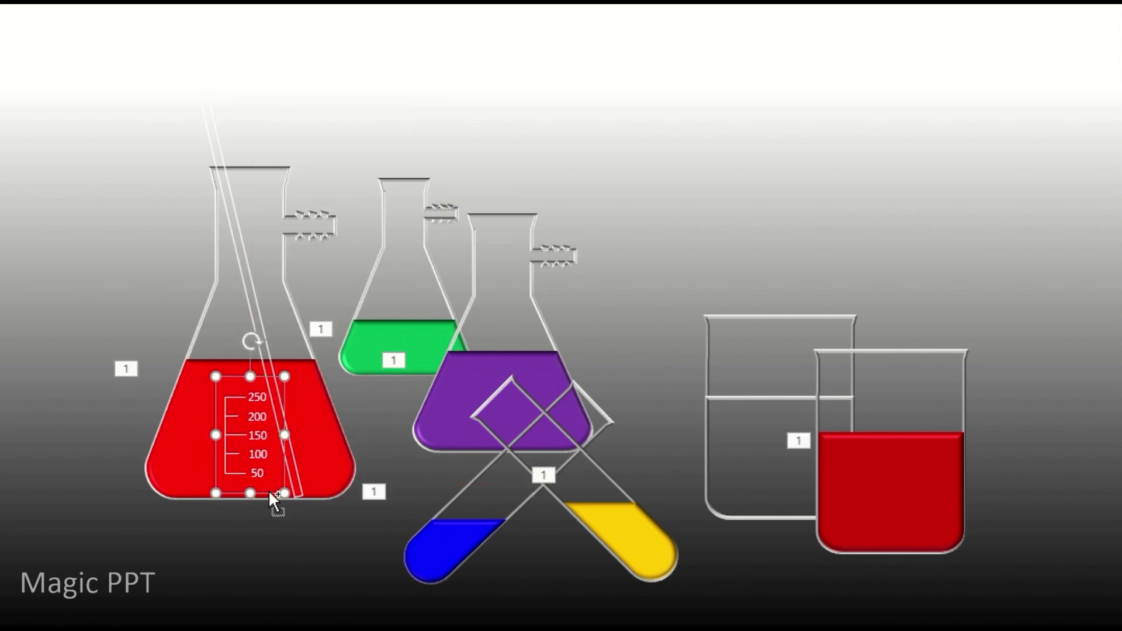
Put scale copies in the green and purple flasks and send the overlapping shape to back
left_click_drag(266, 397, 446, 301)
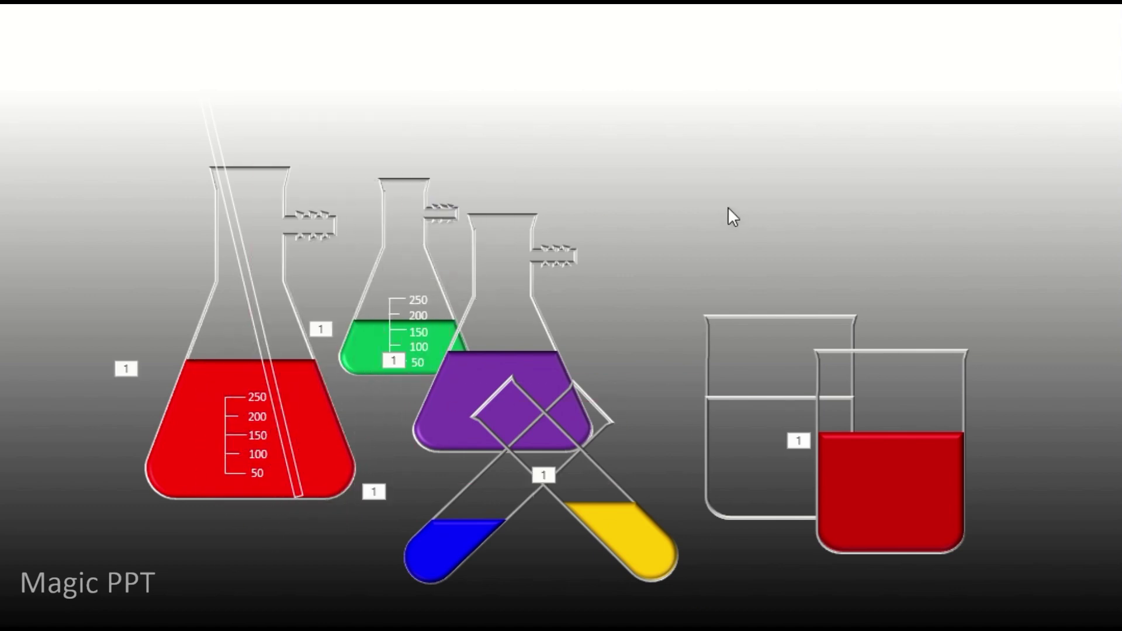
key("ctrl+v")
left_click_drag(286, 398, 546, 345)
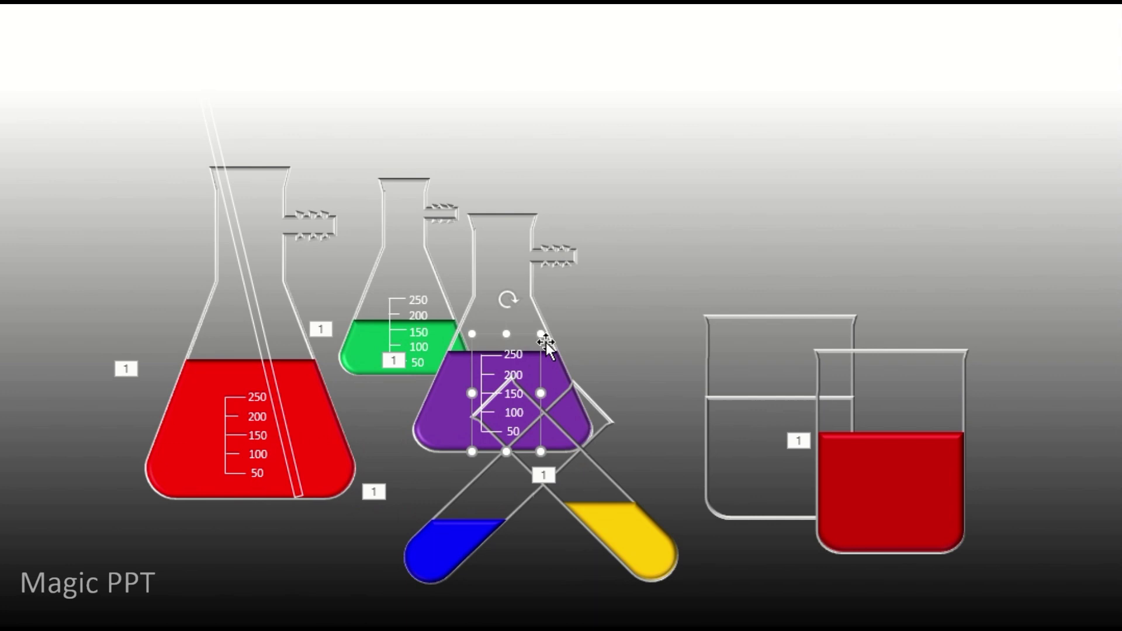
right_click(589, 459)
left_click(730, 233)
Paste scale copies into the clear beaker and the red beaker
key("ctrl+v")
mouse_move(286, 396)
left_mouse_down()
mouse_move(829, 438)
mouse_move(820, 421)
mouse_move(877, 525)
mouse_move(868, 523)
left_mouse_up()
key("ctrl+v")
left_click(885, 204)
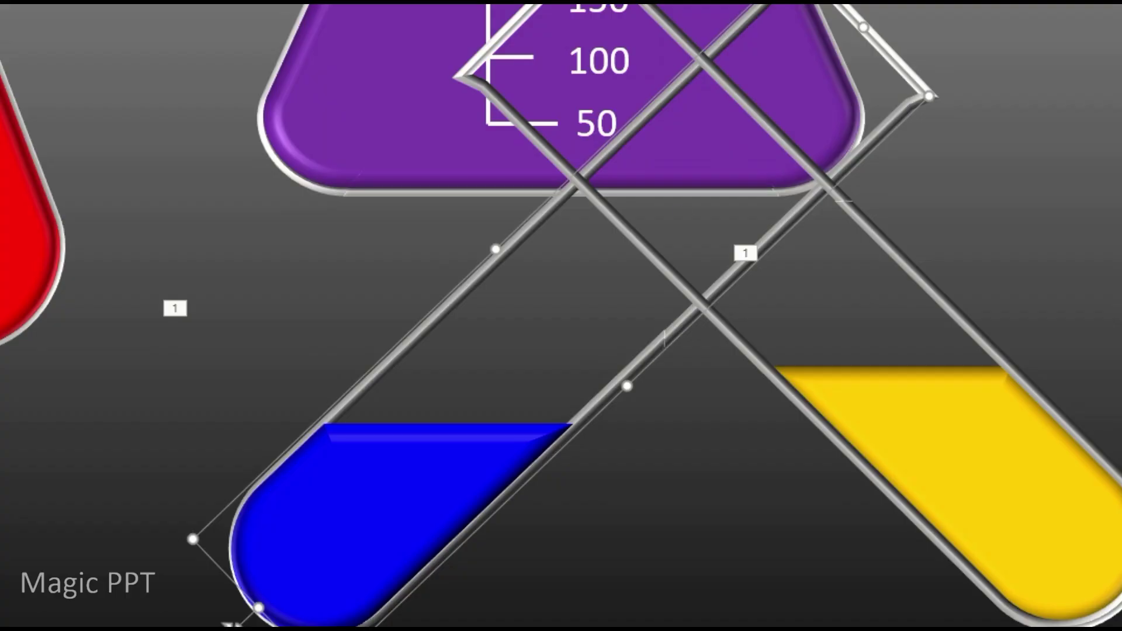
Place a pasted scale along the blue test tube and copy it onto the yellow tube
left_click(569, 455)
key("ctrl+v")
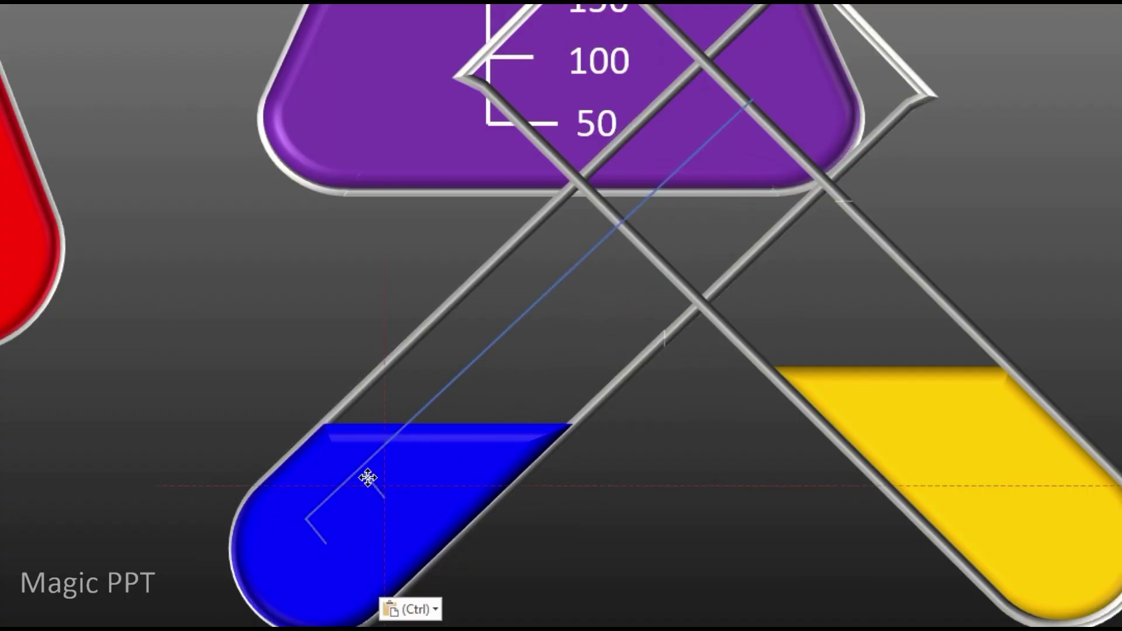
left_click_drag(671, 325, 792, 192)
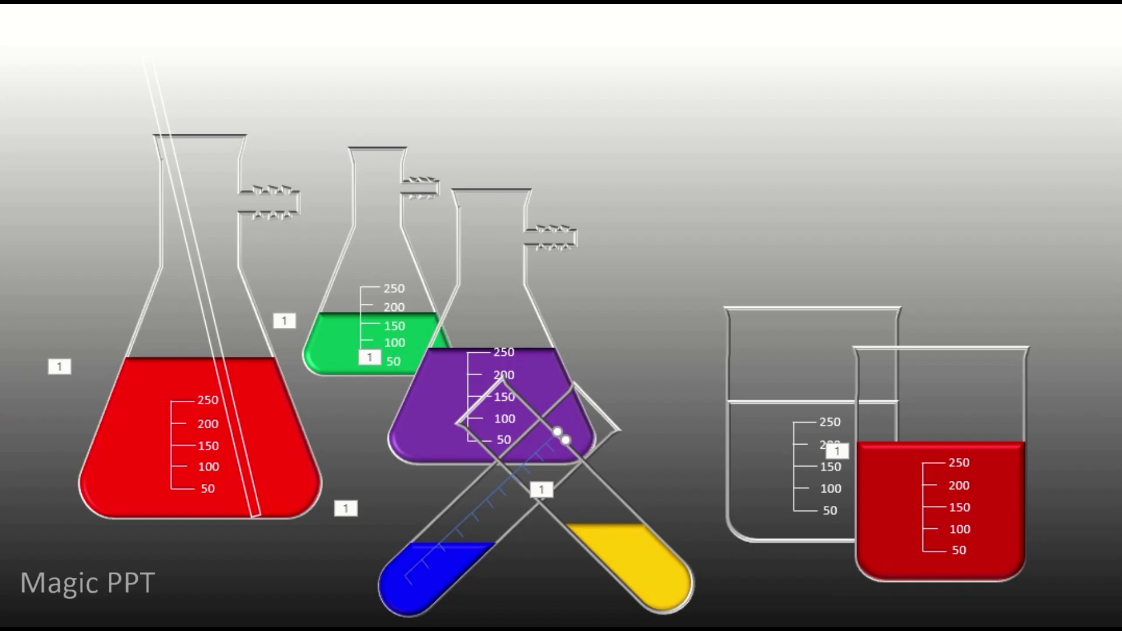
left_click_drag(648, 420, 404, 570)
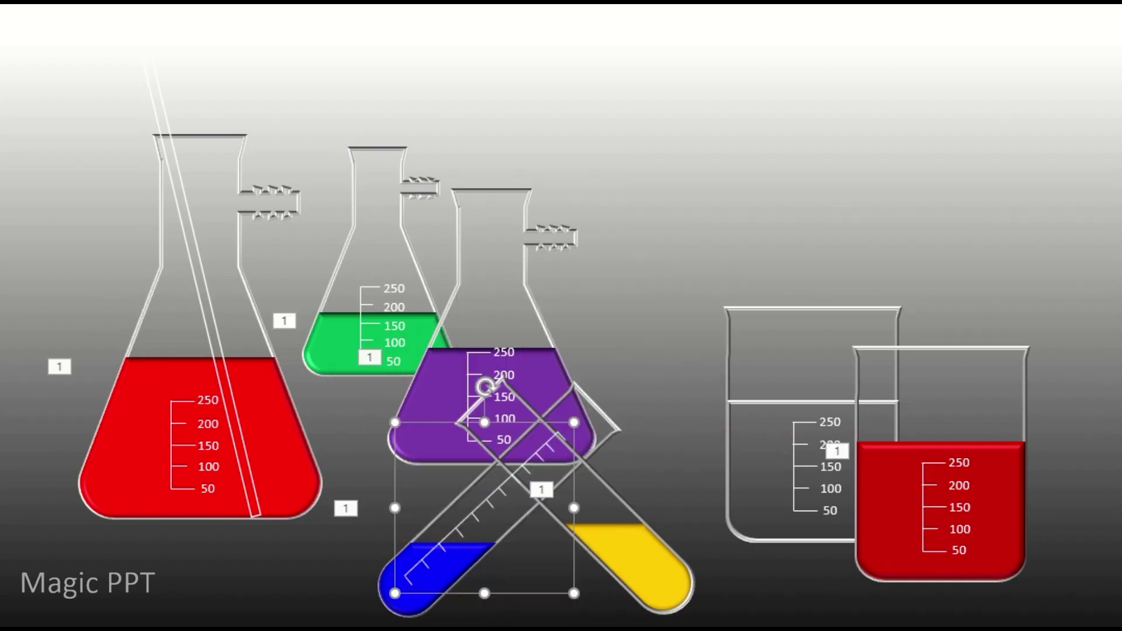
key("ctrl+c")
key("ctrl+v")
left_click_drag(588, 496, 614, 527)
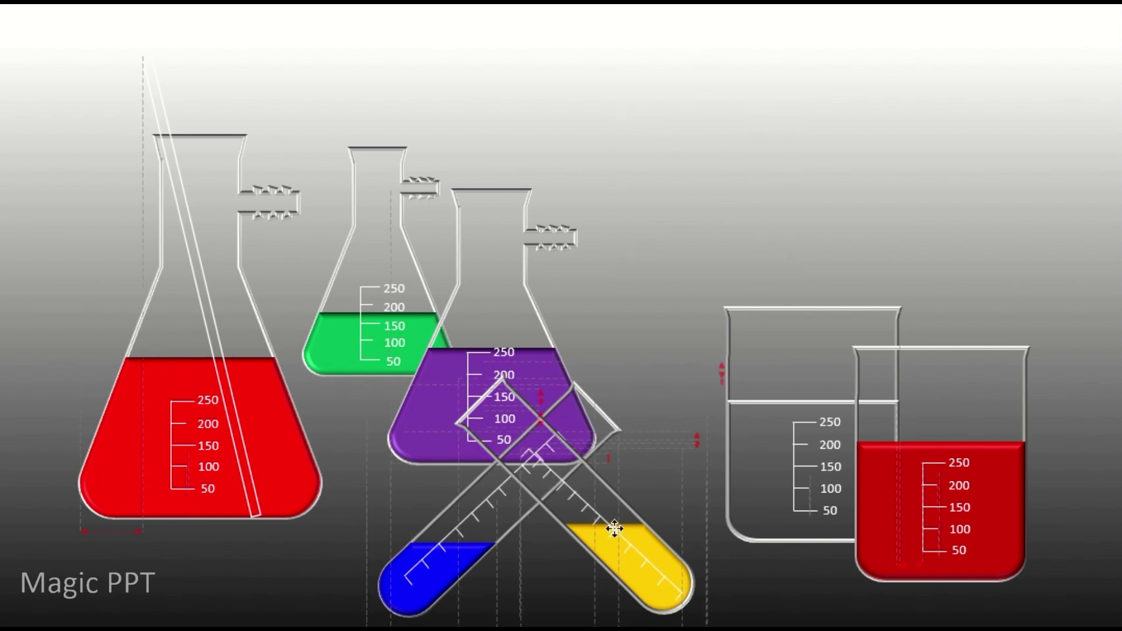
Nudge the purple flask slightly, then move both test tubes together right and upward
left_click(406, 433)
left_click(407, 432)
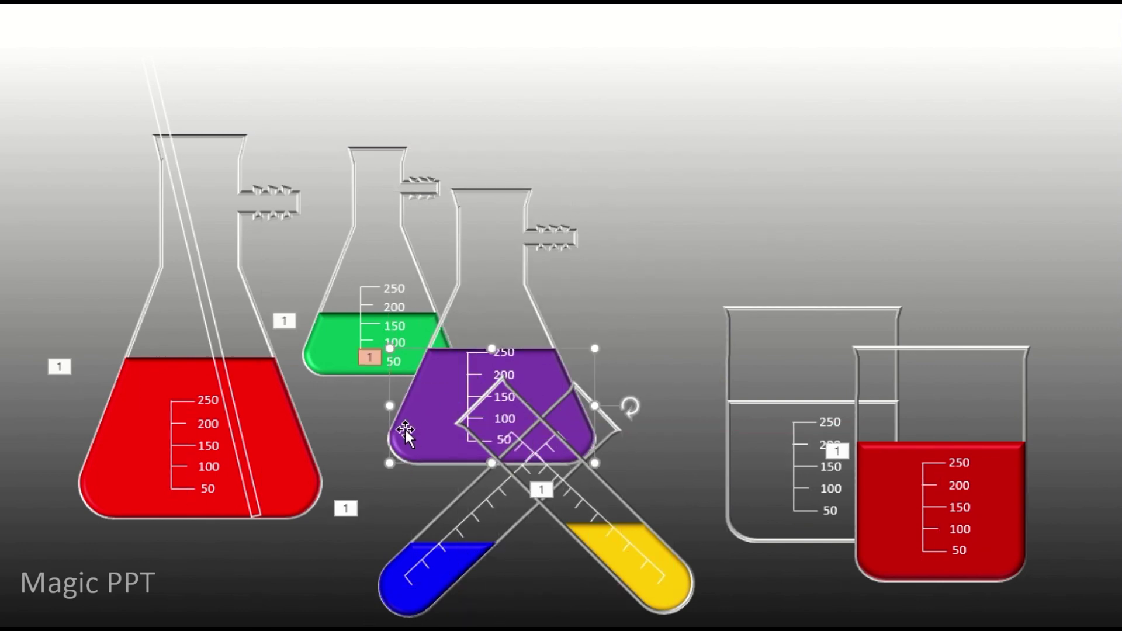
left_click(528, 314, "shift")
left_click_drag(528, 314, 525, 312)
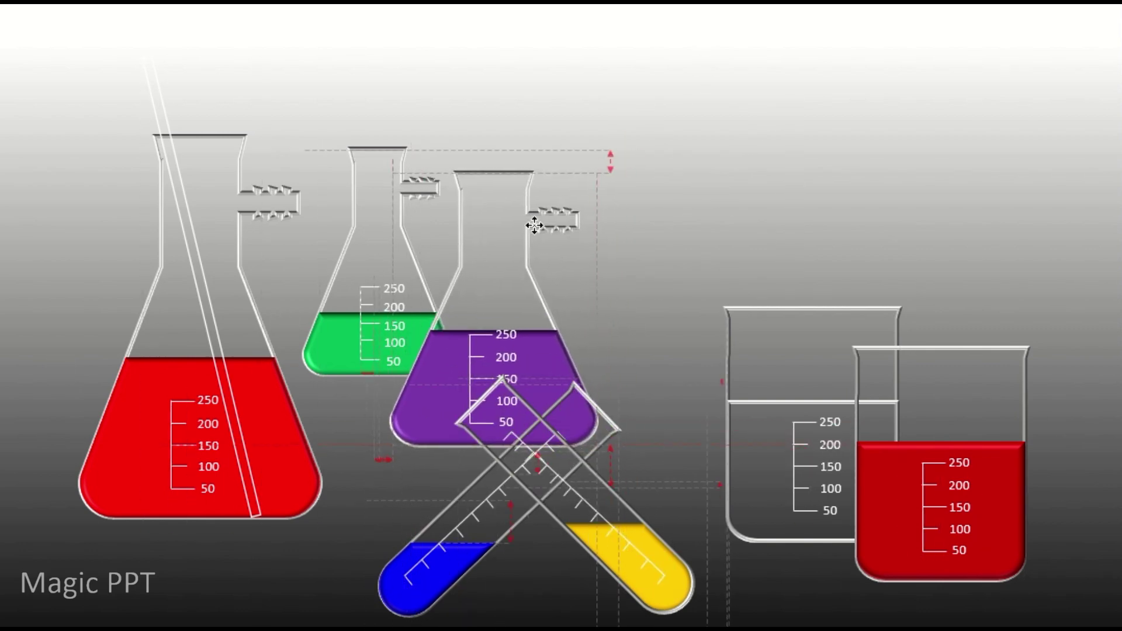
left_click(524, 578)
left_click_drag(739, 627, 350, 366)
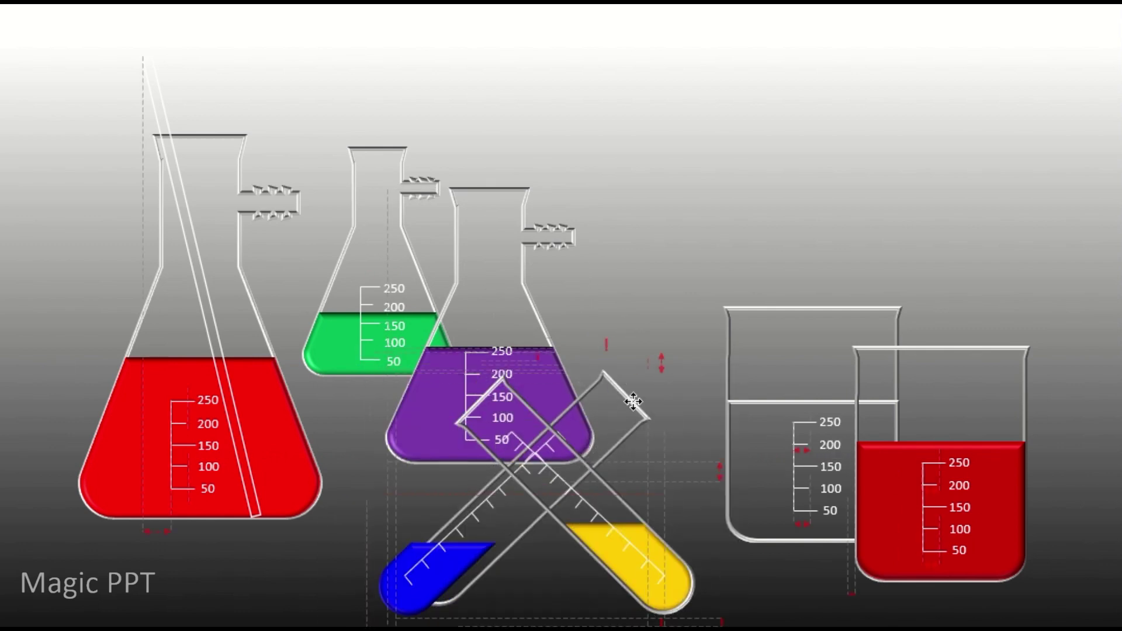
left_click_drag(740, 626, 337, 366)
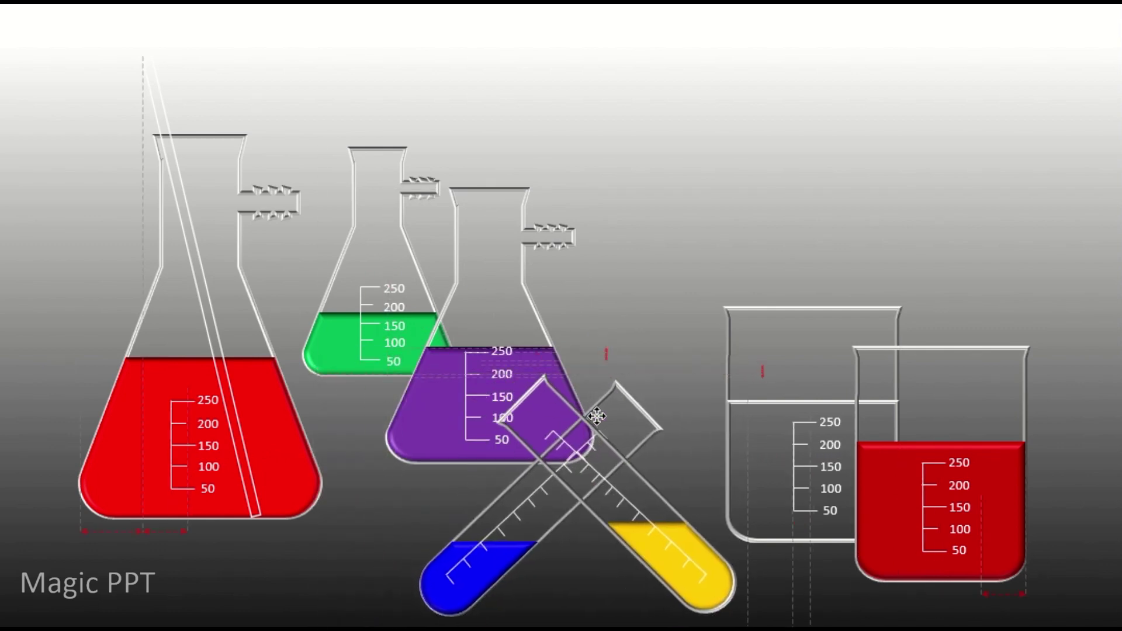
left_click_drag(544, 502, 595, 488)
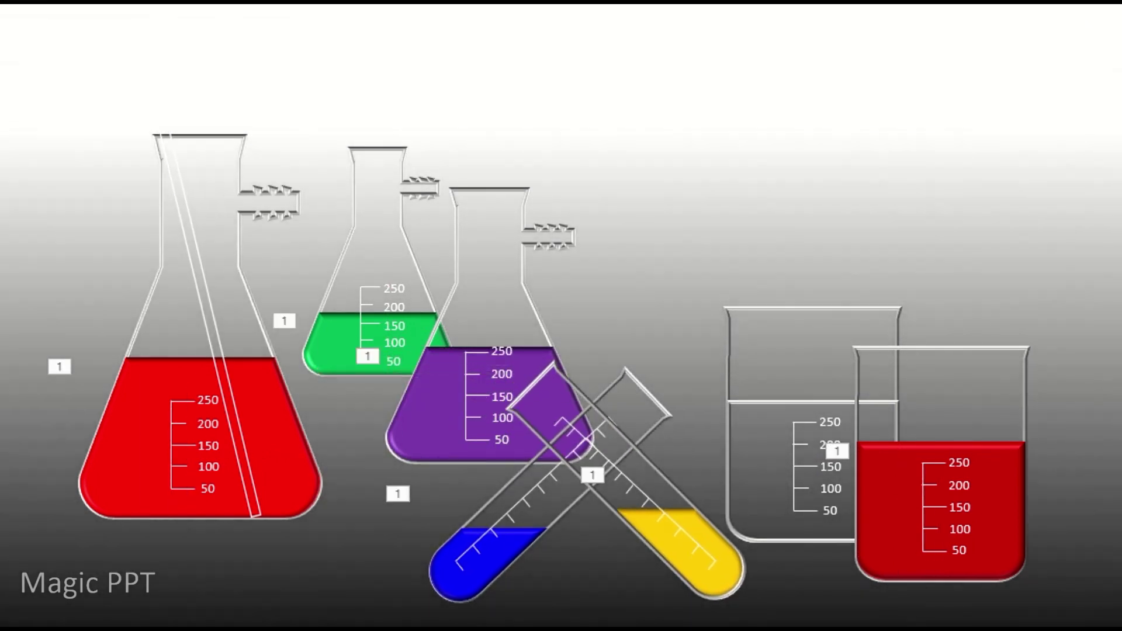